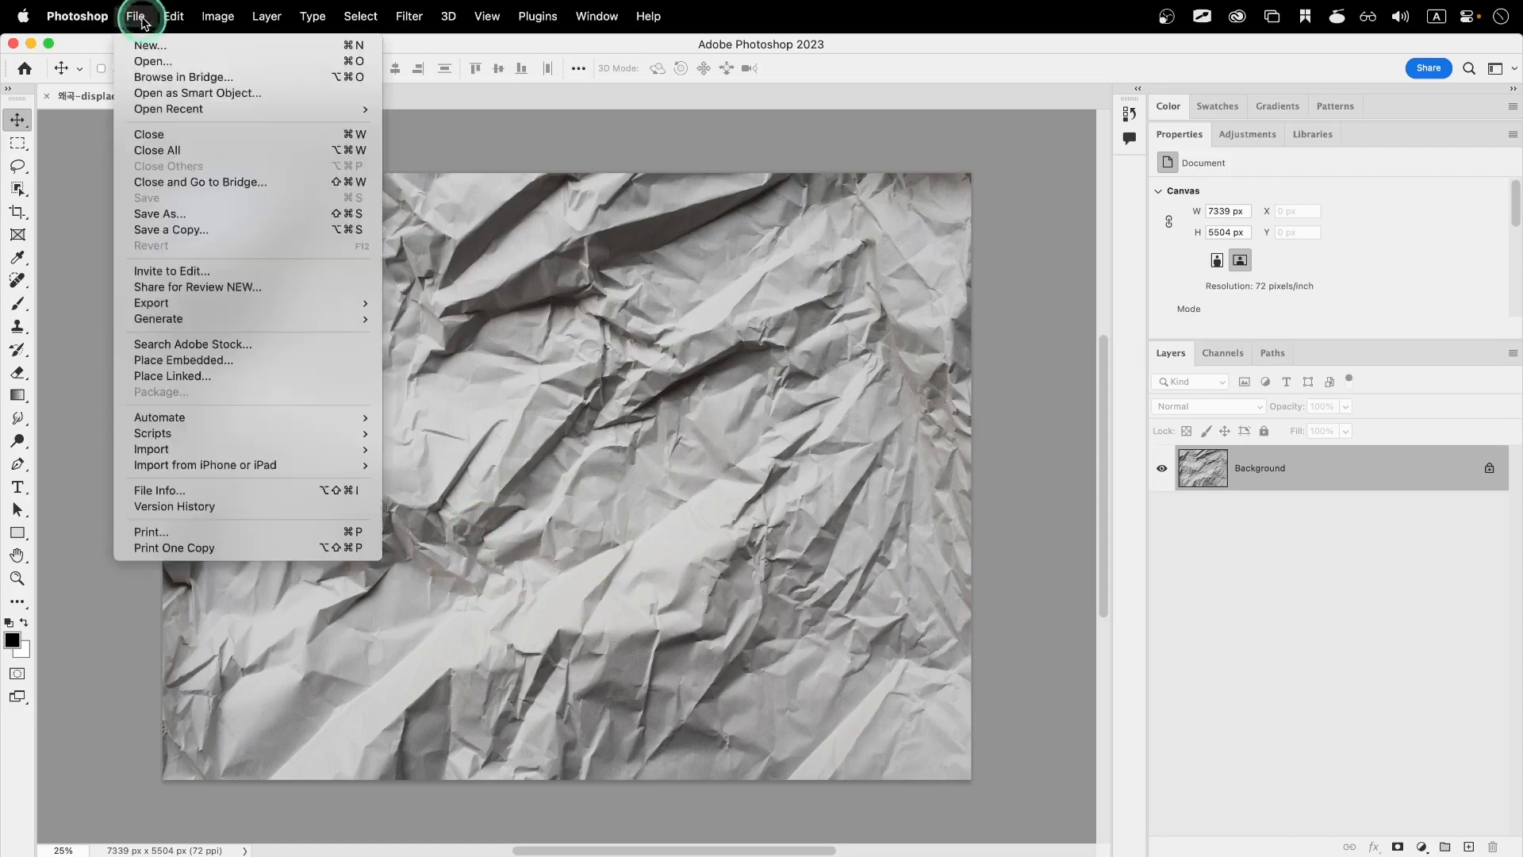
# Save the crumpled paper image as 왜곡-displace 1.psd in Photoshop format in the Chapter 4 folder
pyautogui.click(169, 221)
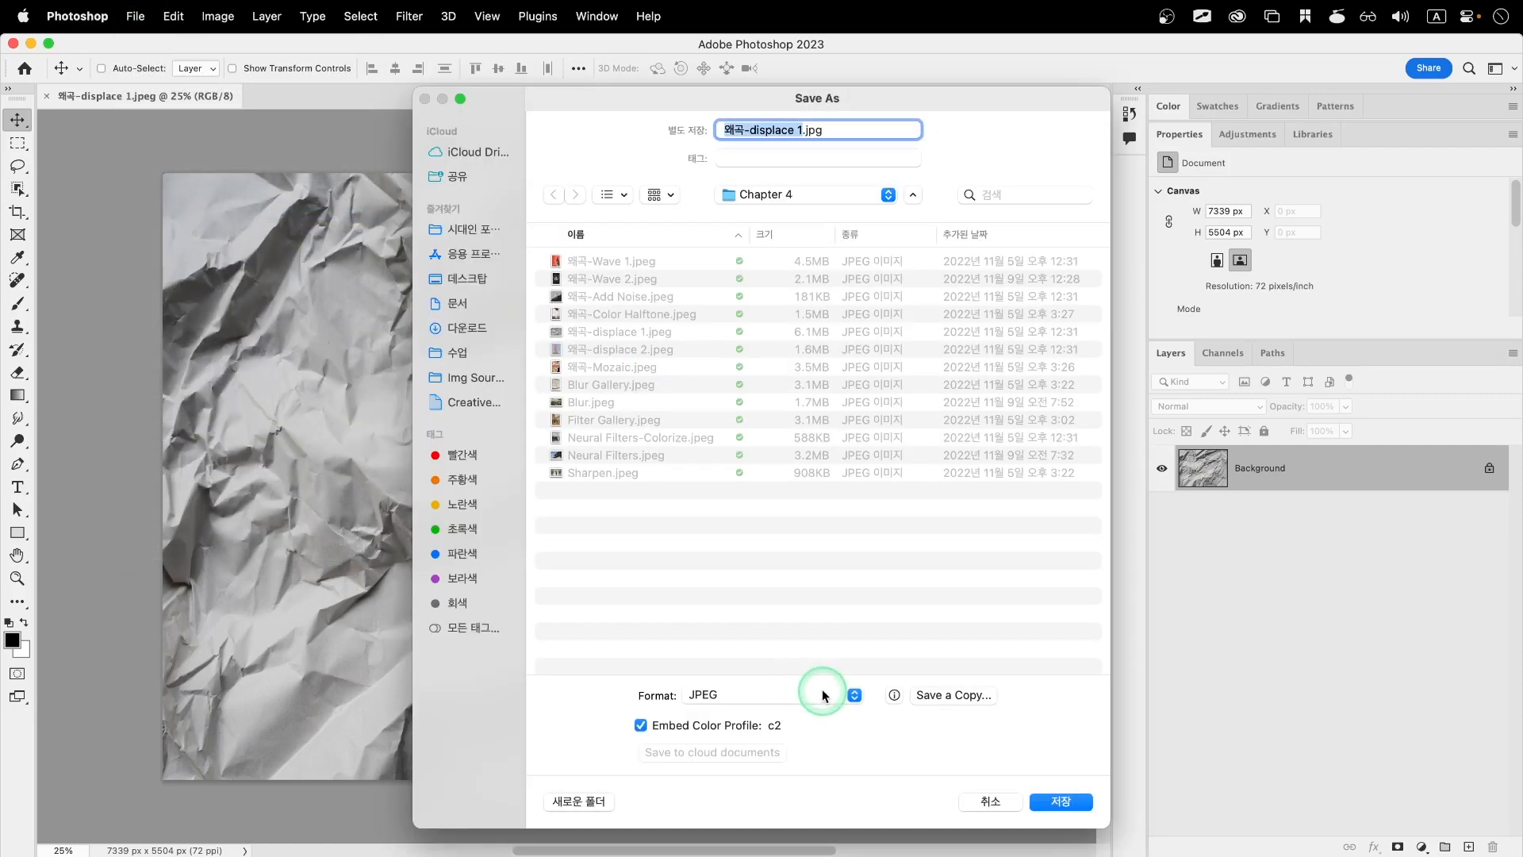
pyautogui.click(822, 692)
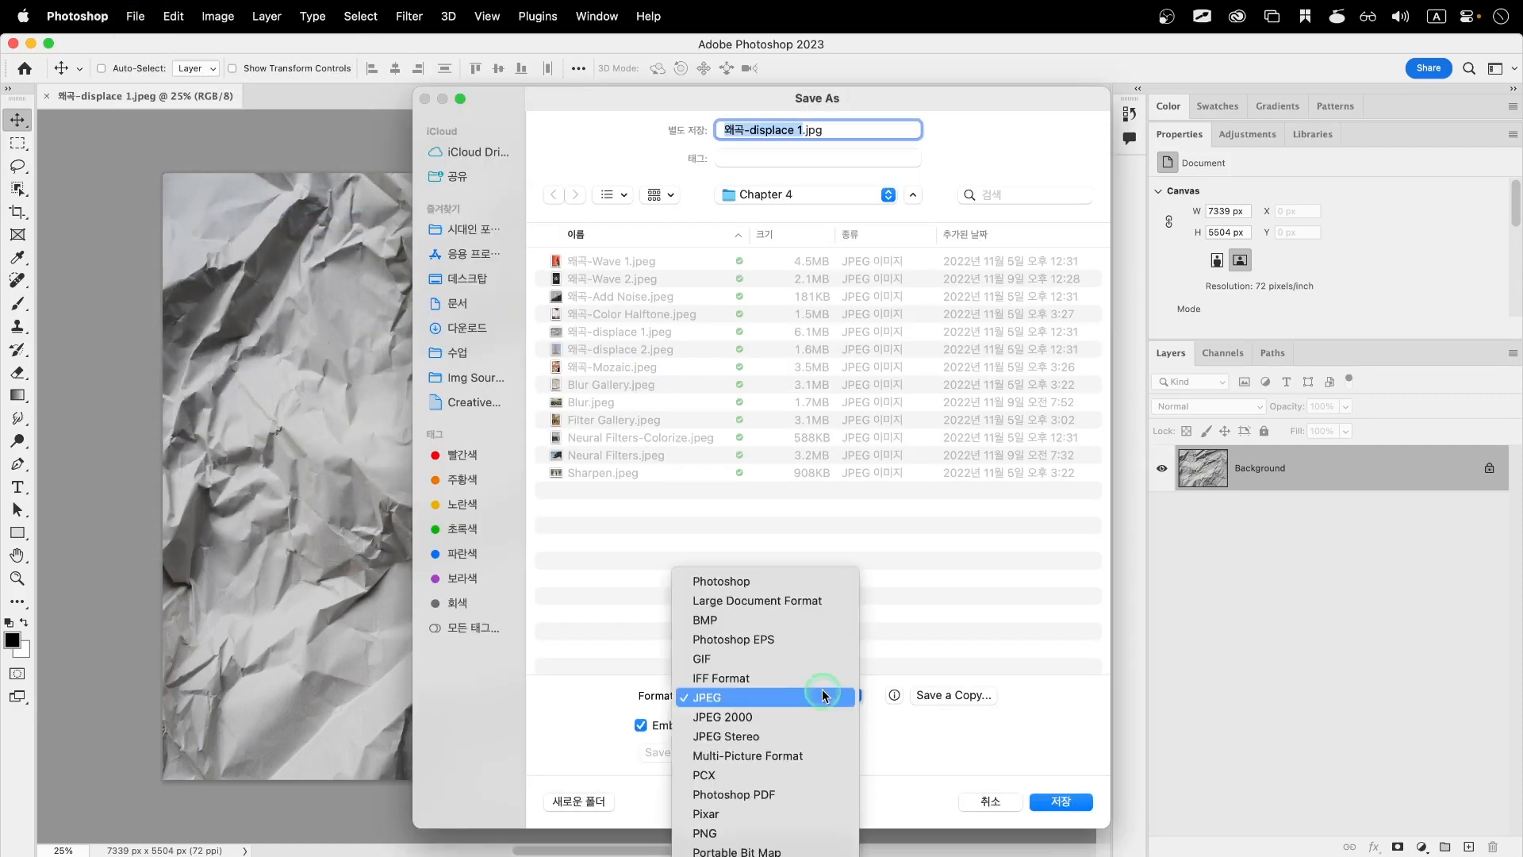
pyautogui.click(784, 584)
pyautogui.click(1052, 803)
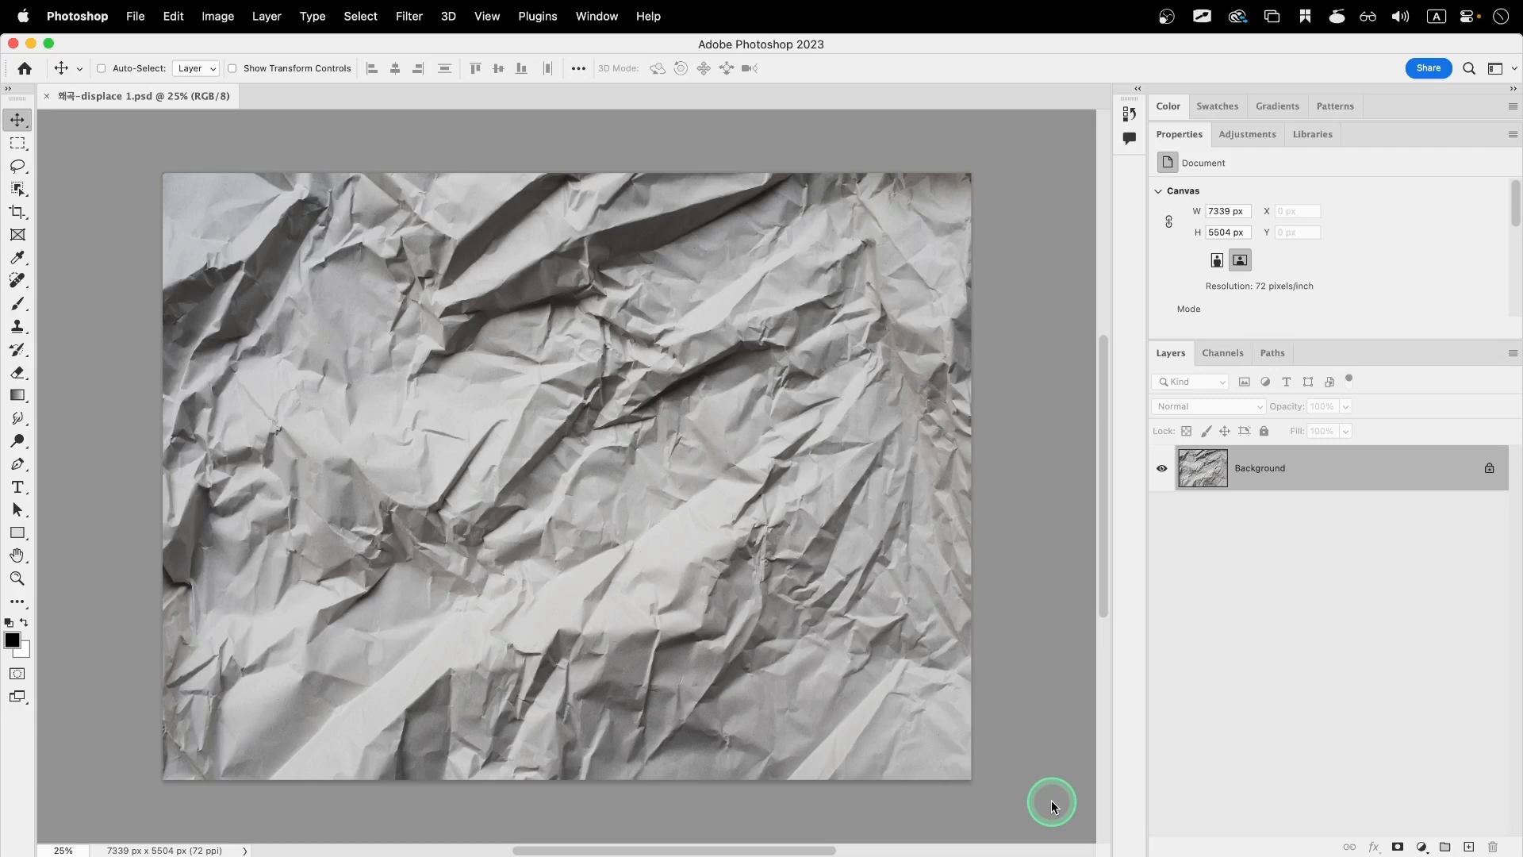
# Place 왜곡-displace 2.jpeg as an embedded image on the crumpled paper, scaled to about 87% and rotated about -16.8°
pyautogui.click(135, 16)
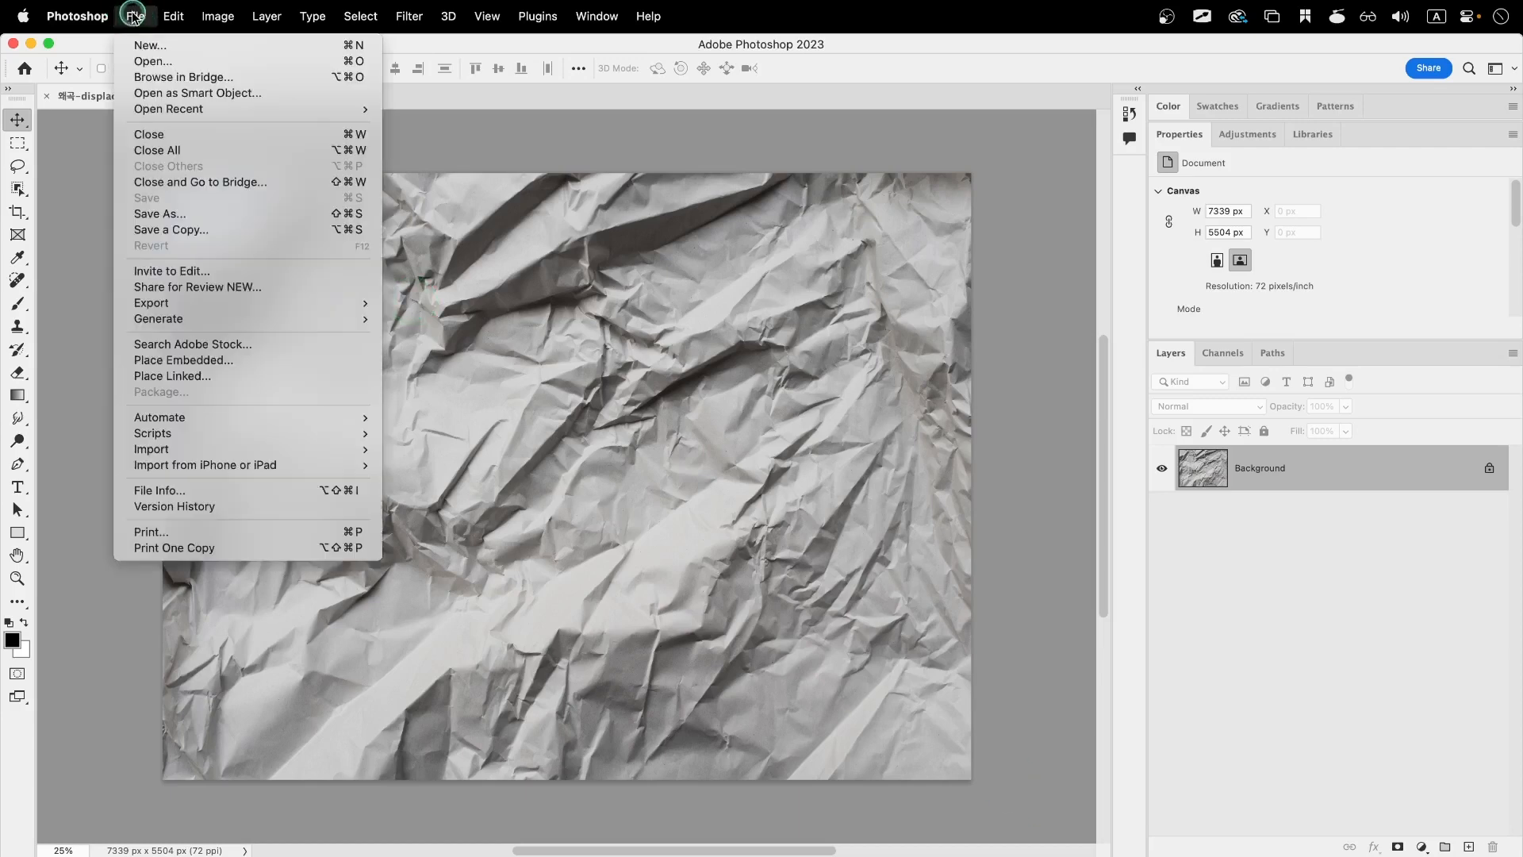
pyautogui.click(172, 363)
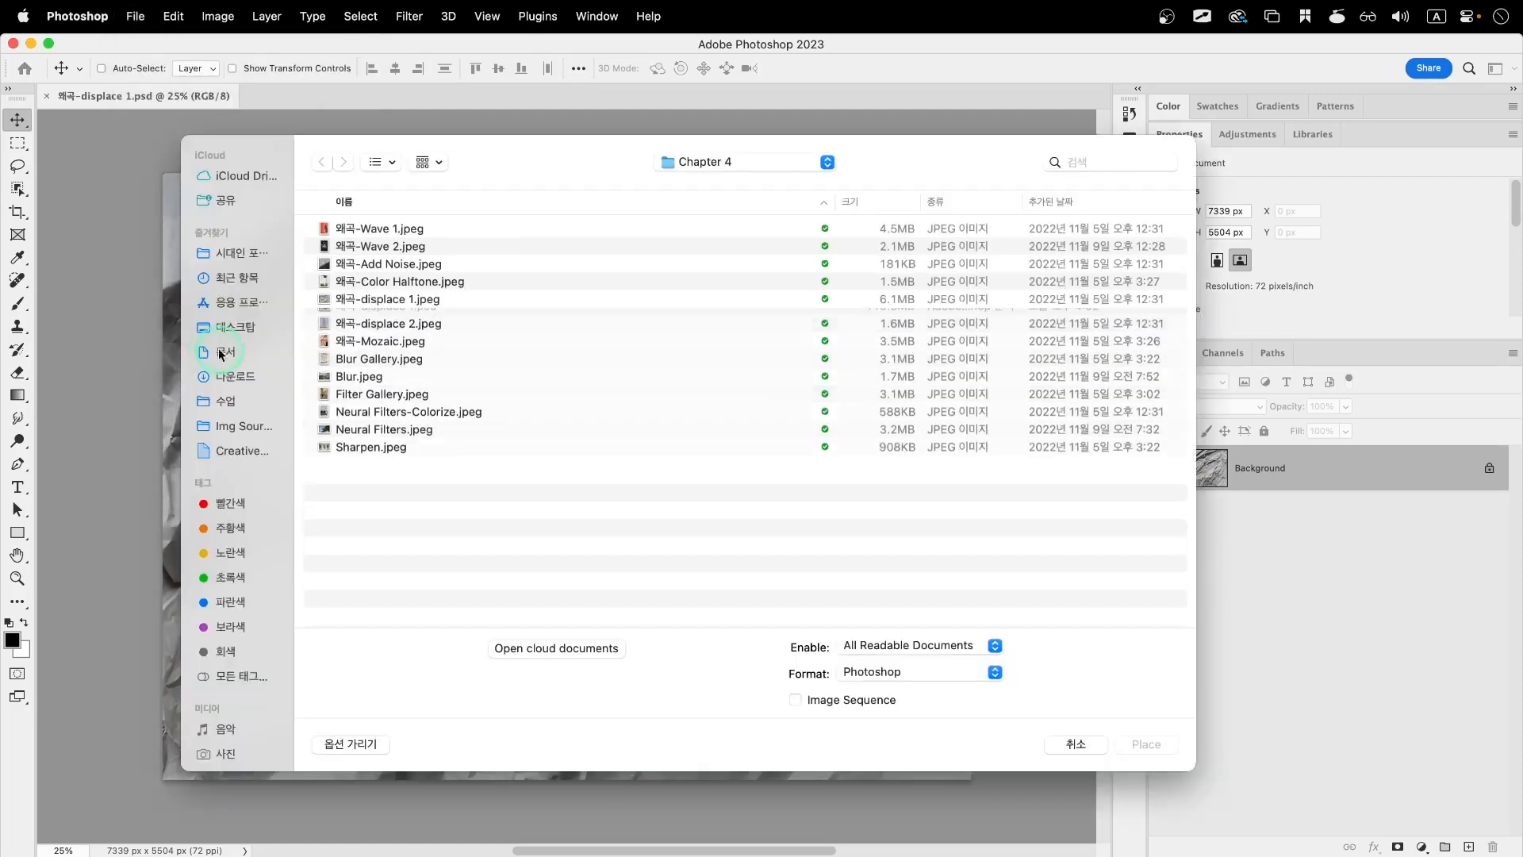
pyautogui.click(392, 334)
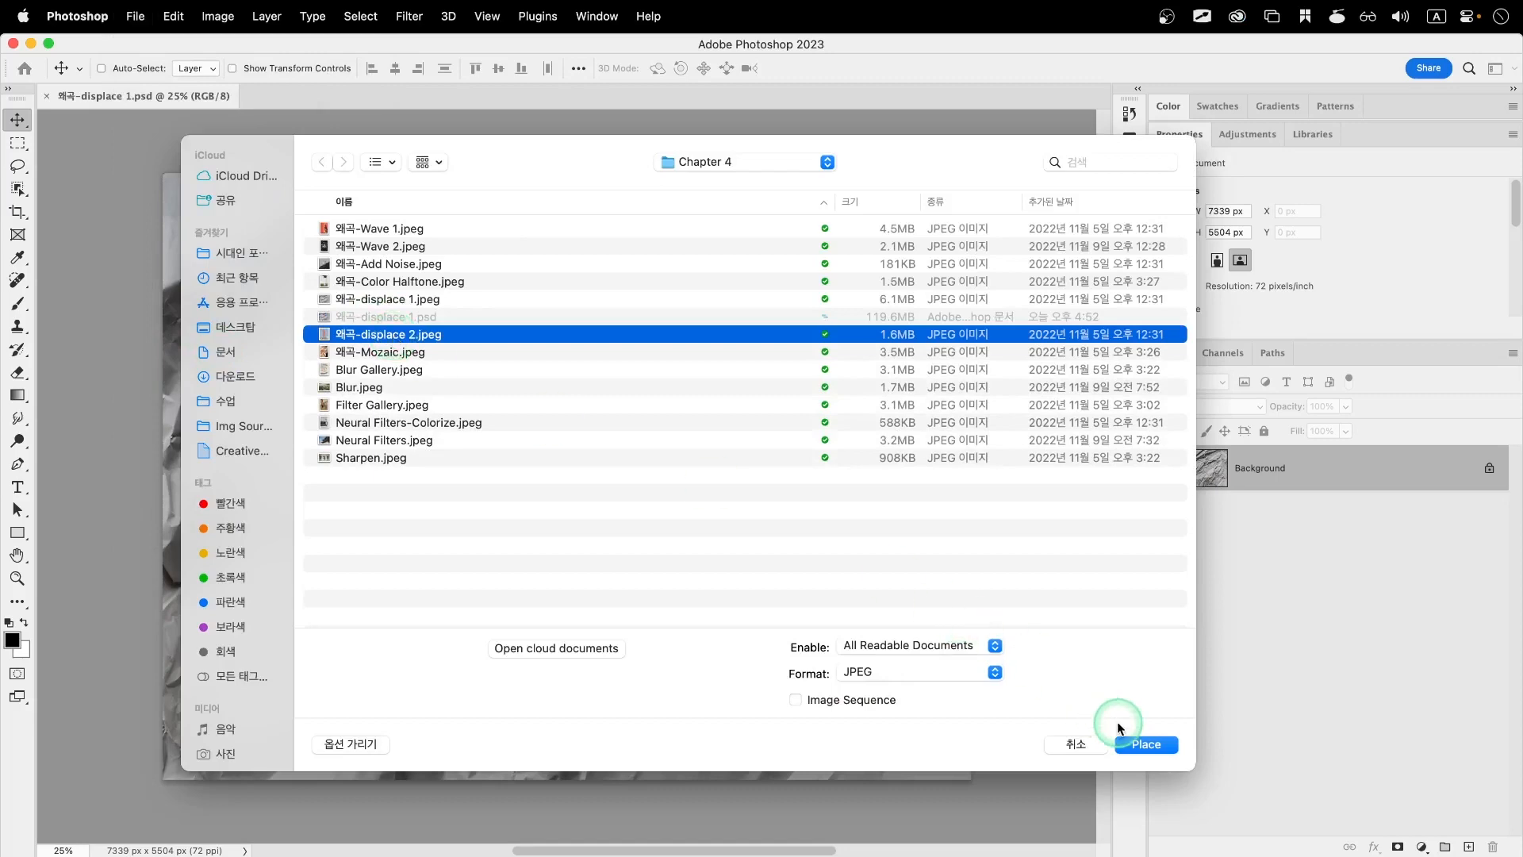
pyautogui.click(1140, 740)
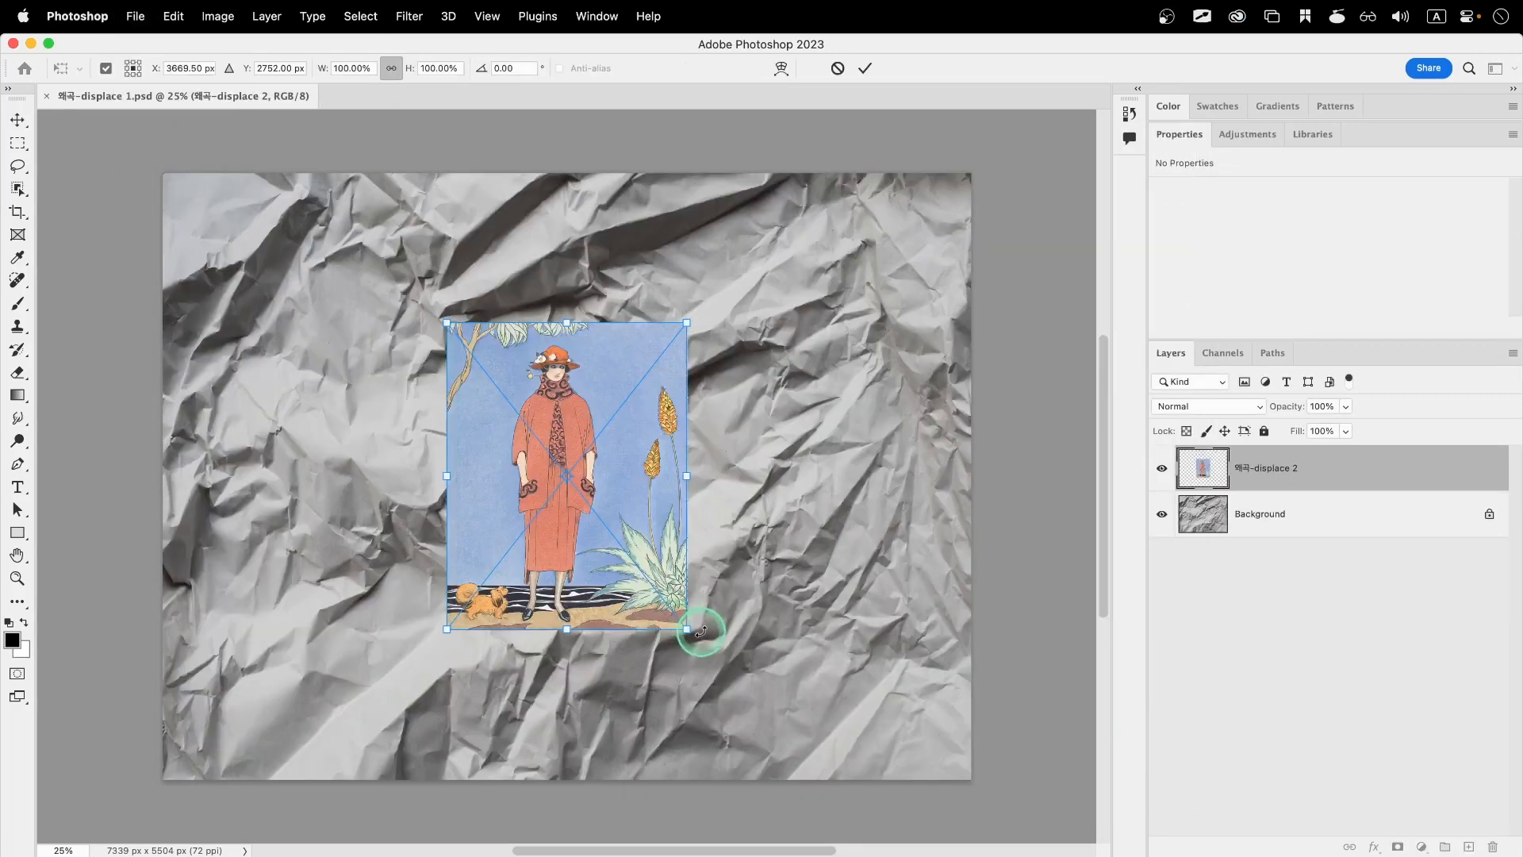
pyautogui.moveTo(701, 633); pyautogui.dragTo(688, 561)
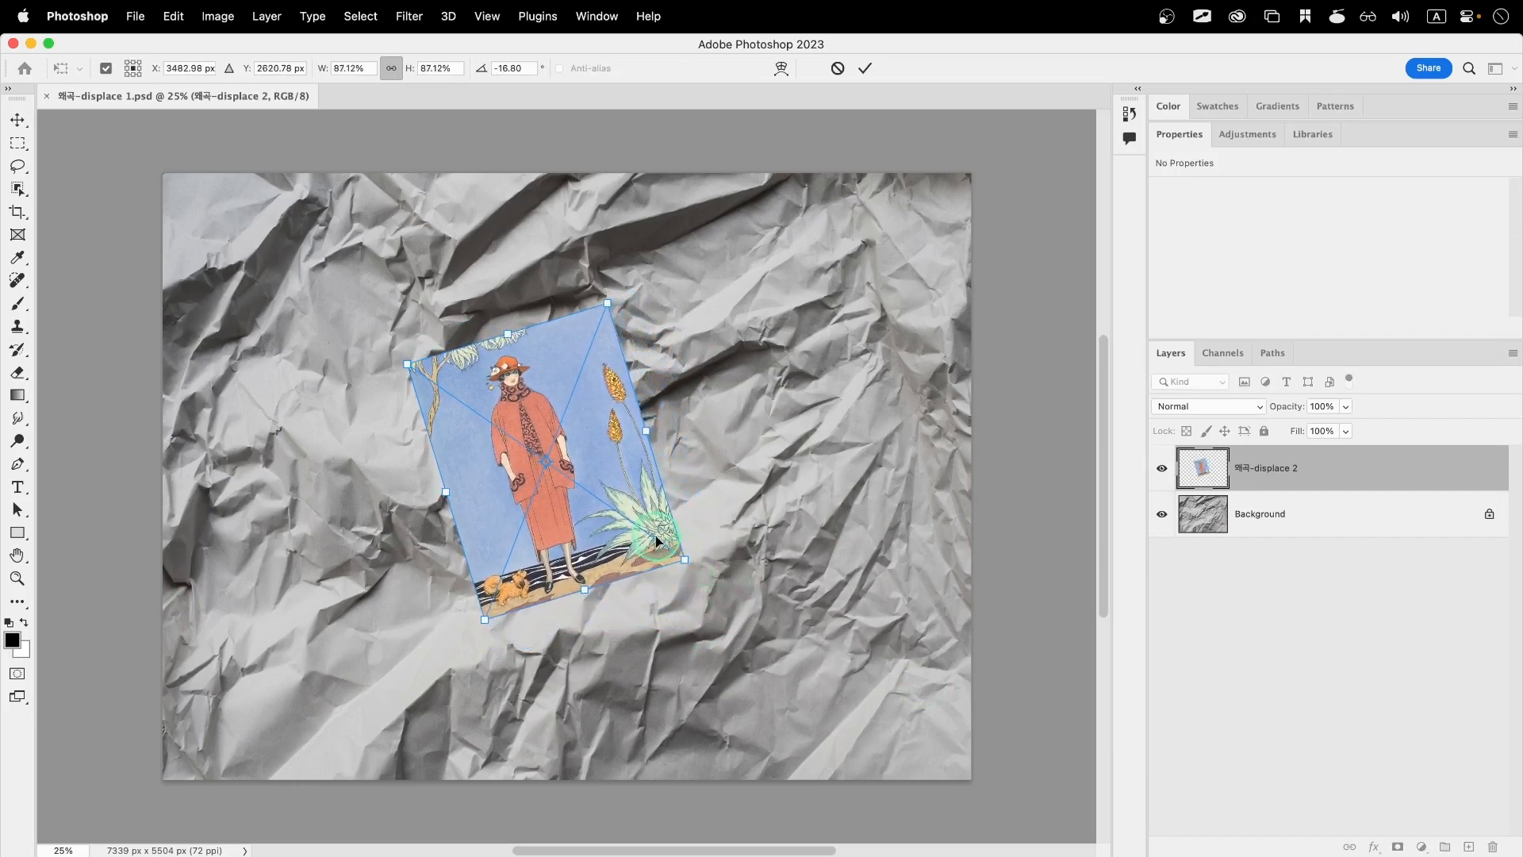
pyautogui.press('Return')
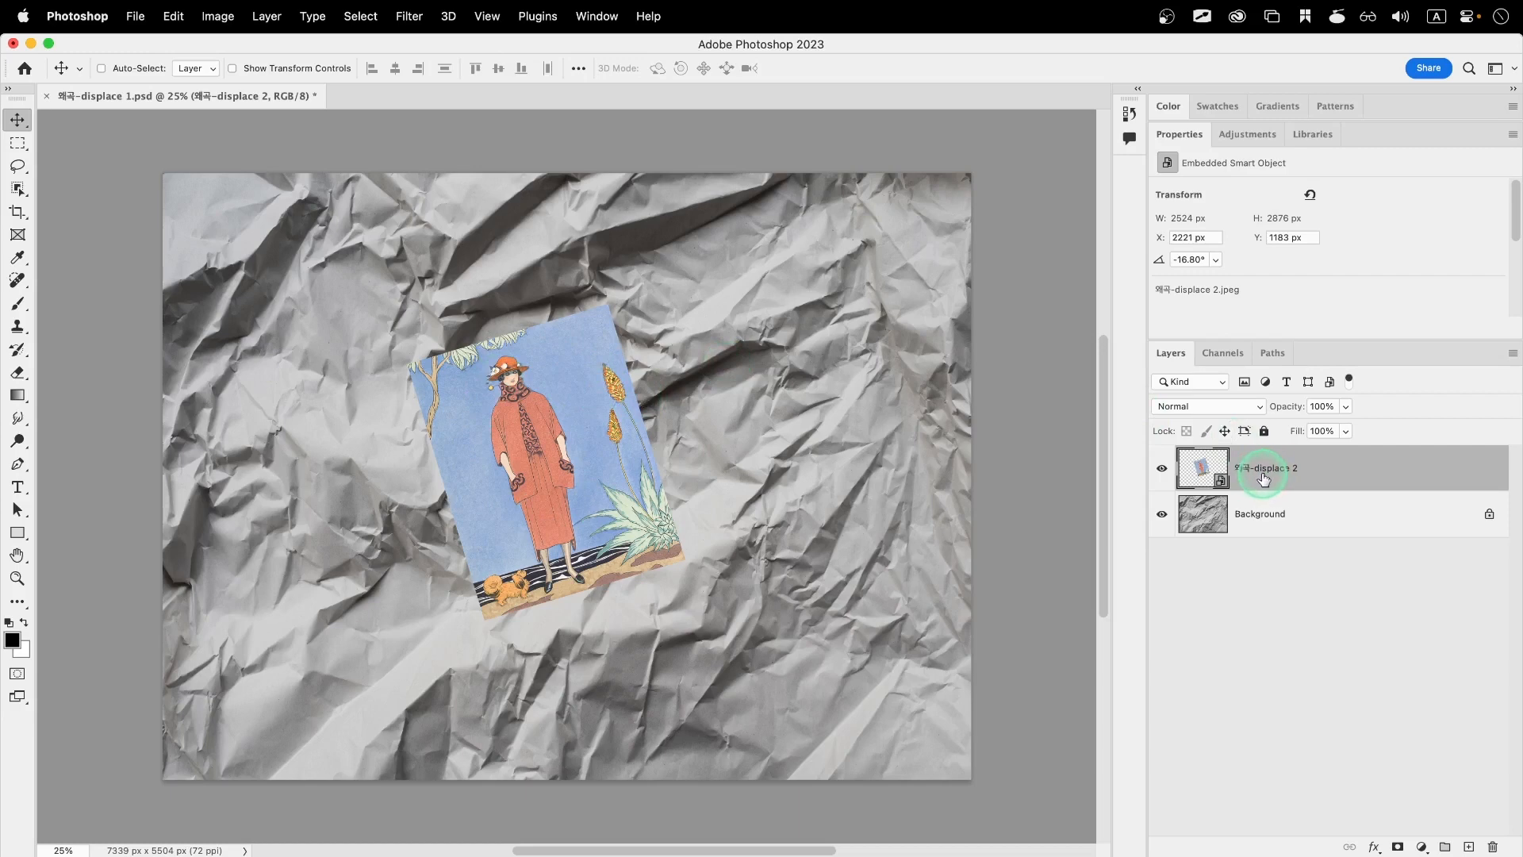
# Apply Displace at scale 10/10 to the placed illustration with 왜곡-displace 1.psd as the map, and set its blend mode to Linear Burn
pyautogui.click(408, 16)
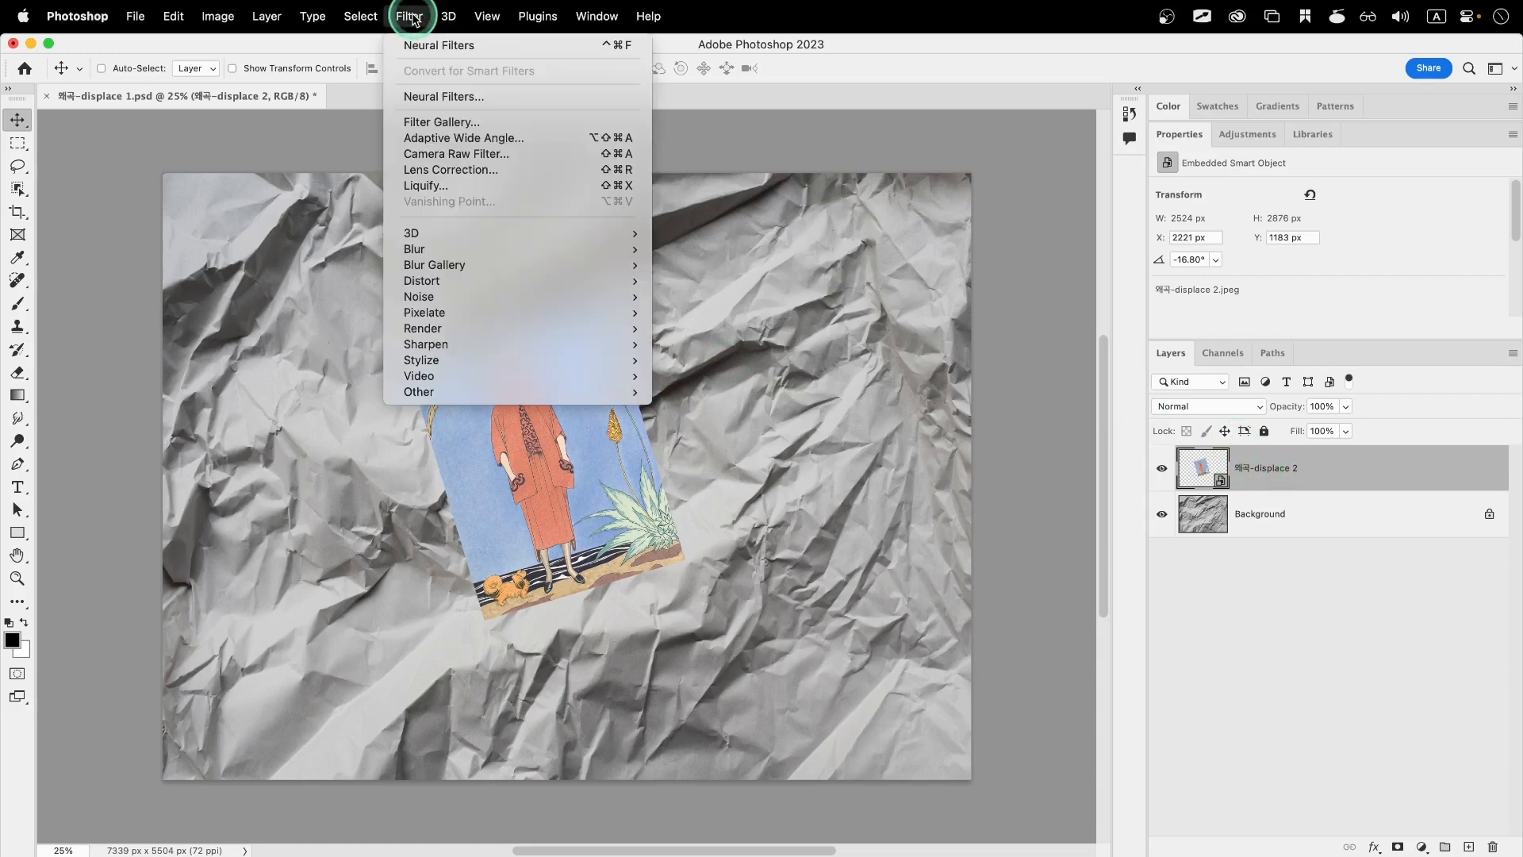
pyautogui.moveTo(481, 281)
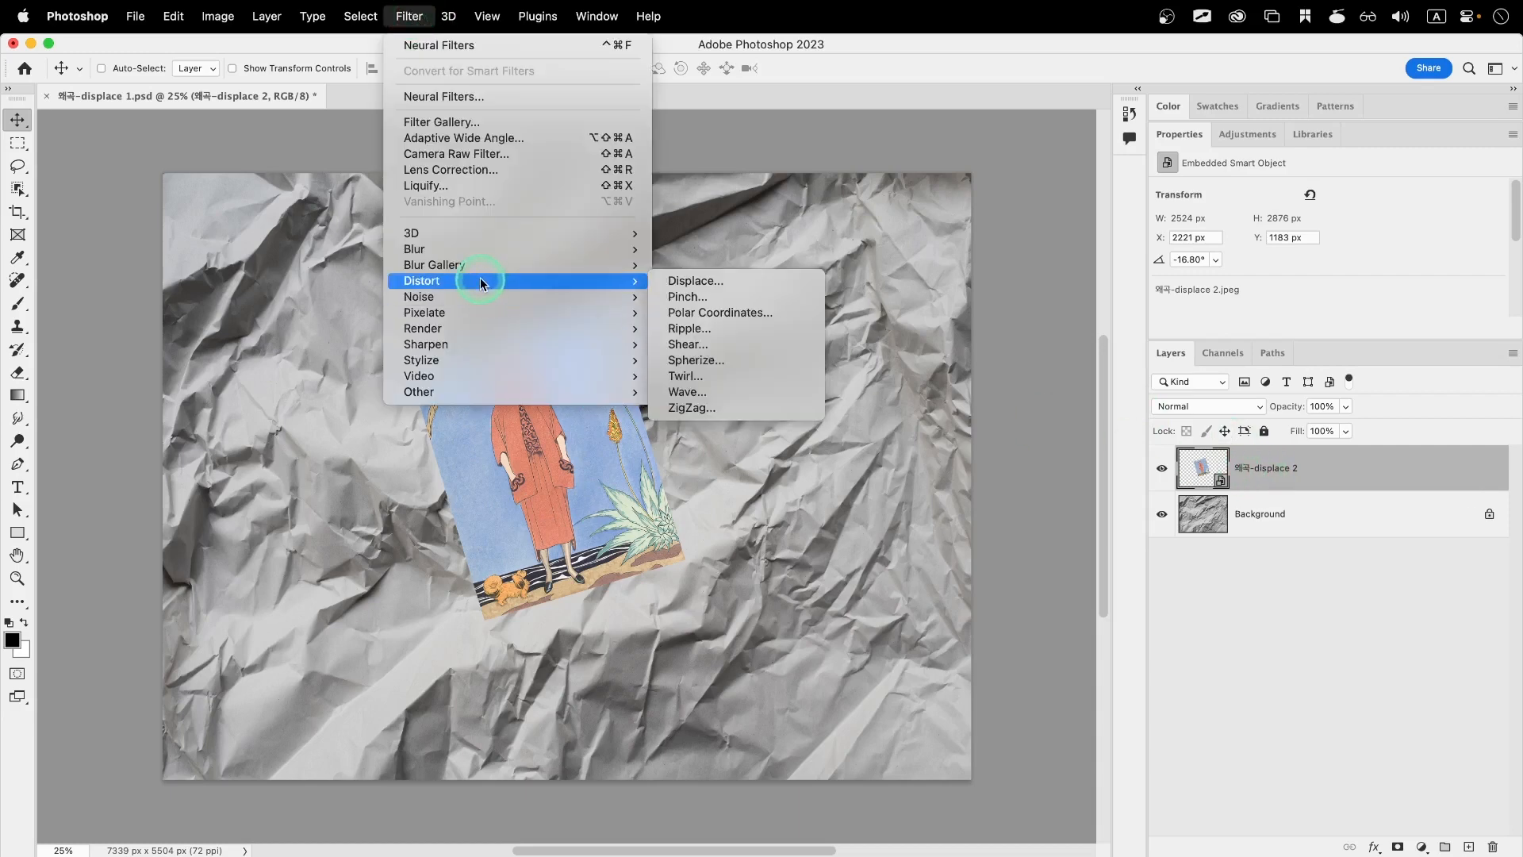
pyautogui.click(721, 283)
pyautogui.click(778, 316)
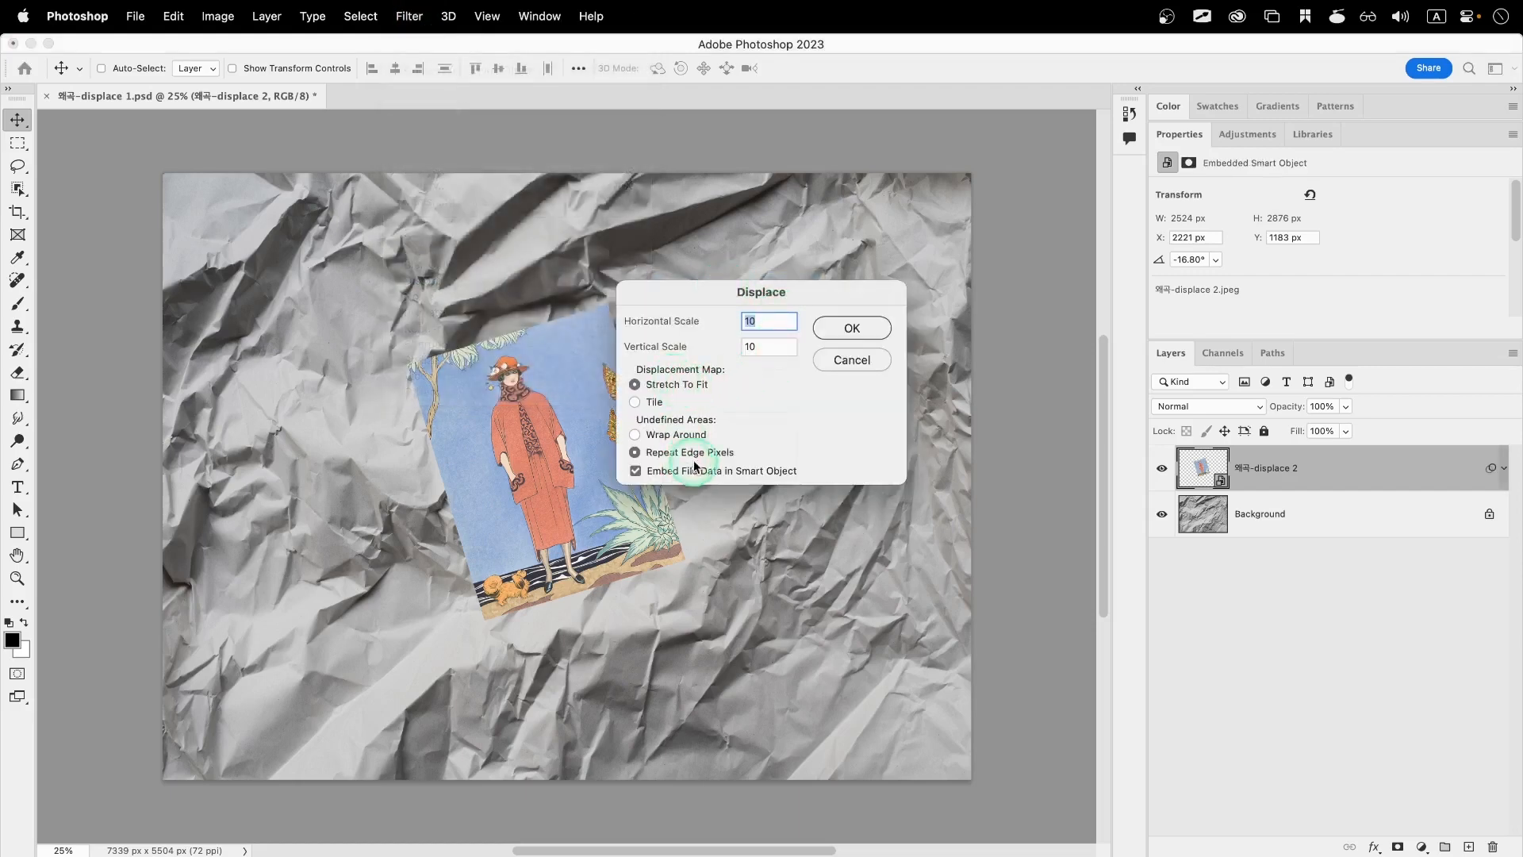
pyautogui.click(861, 326)
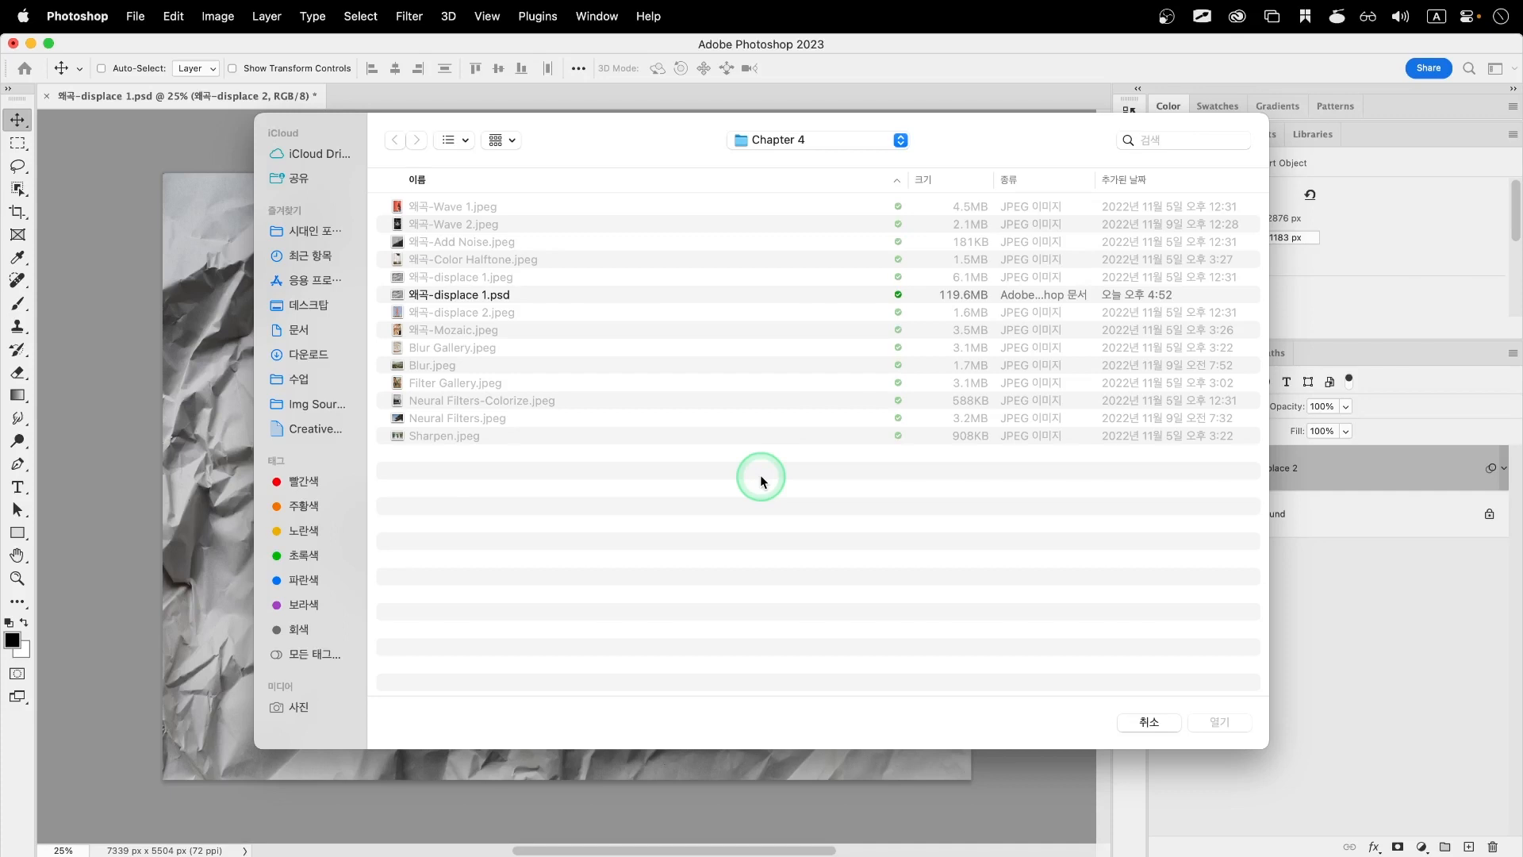
pyautogui.click(479, 298)
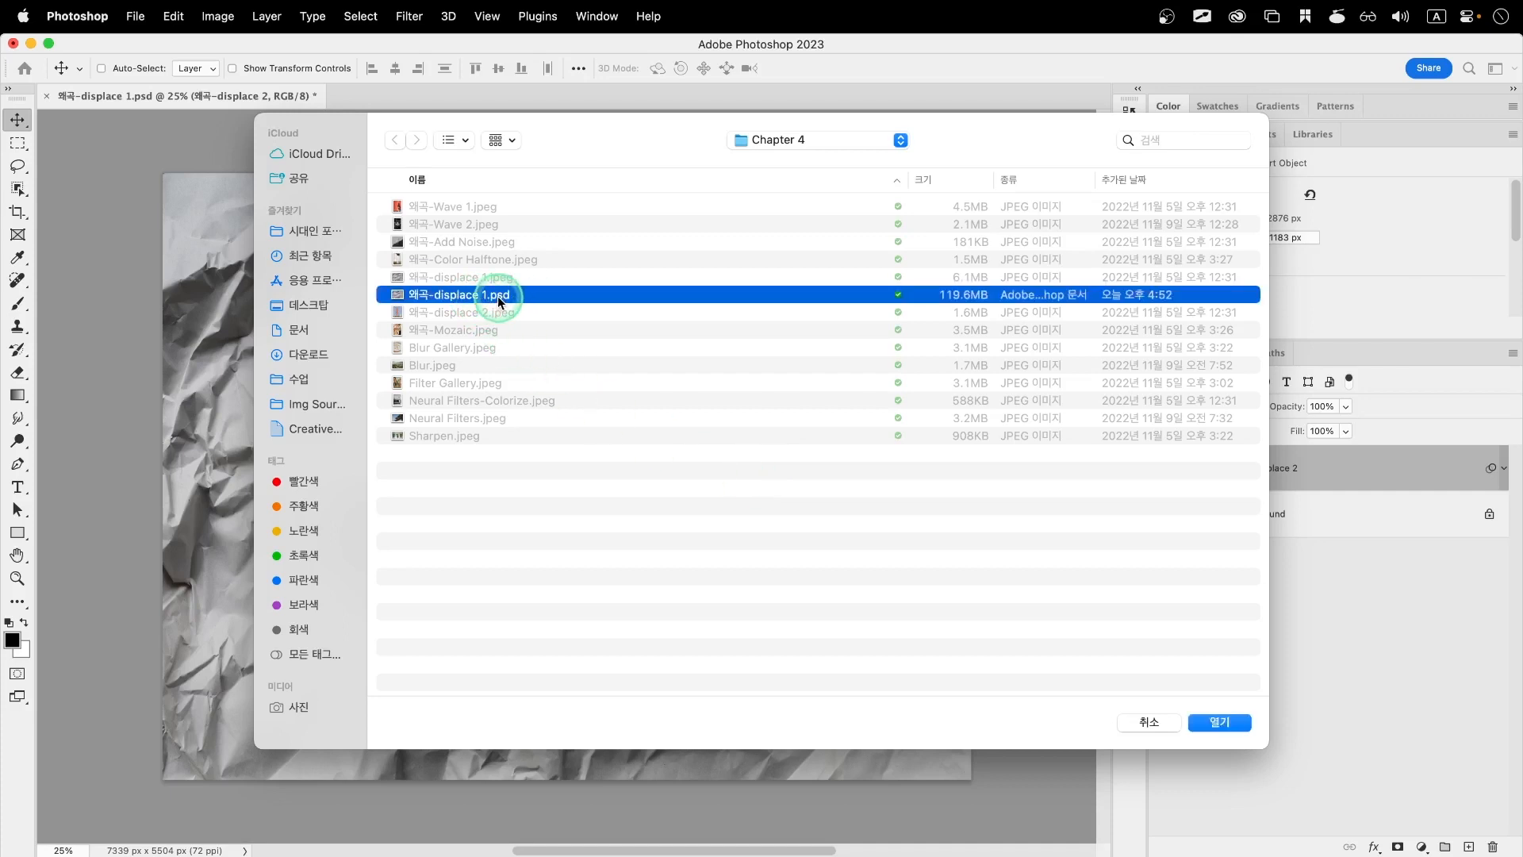
pyautogui.click(1220, 722)
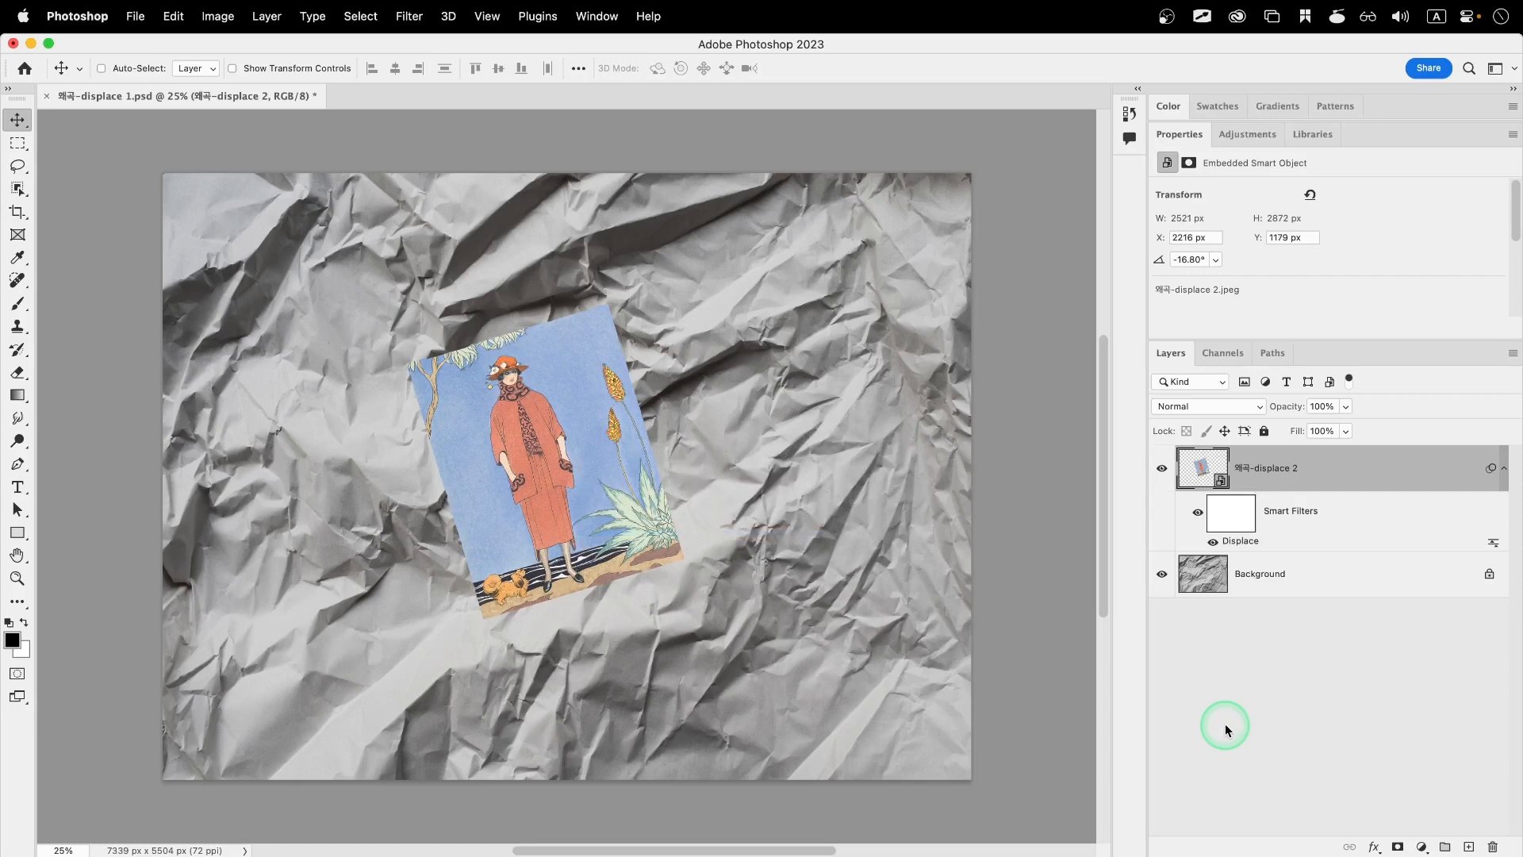
pyautogui.click(1225, 406)
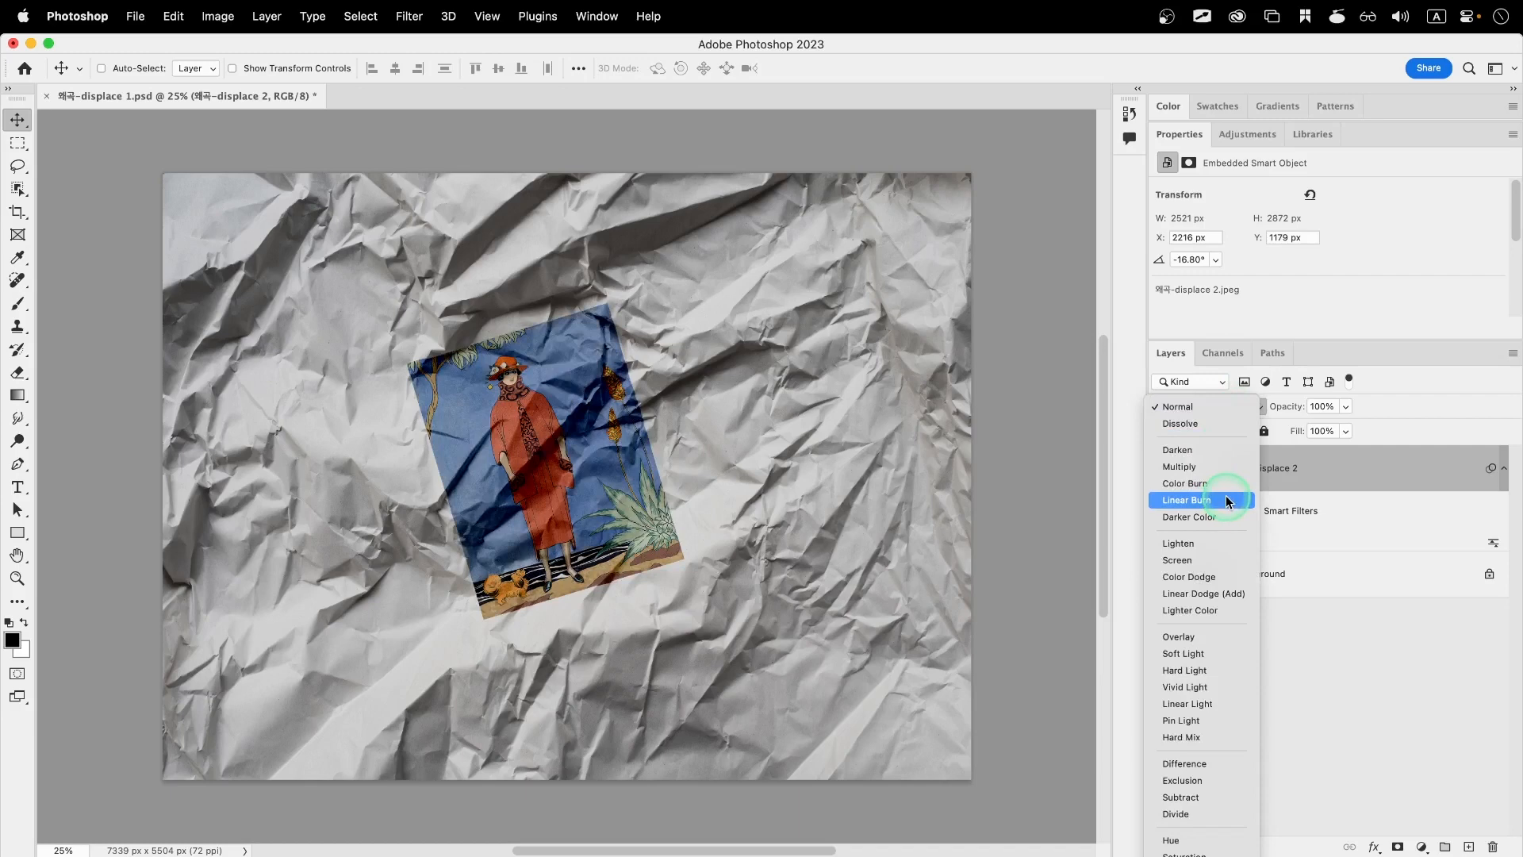
pyautogui.click(1228, 501)
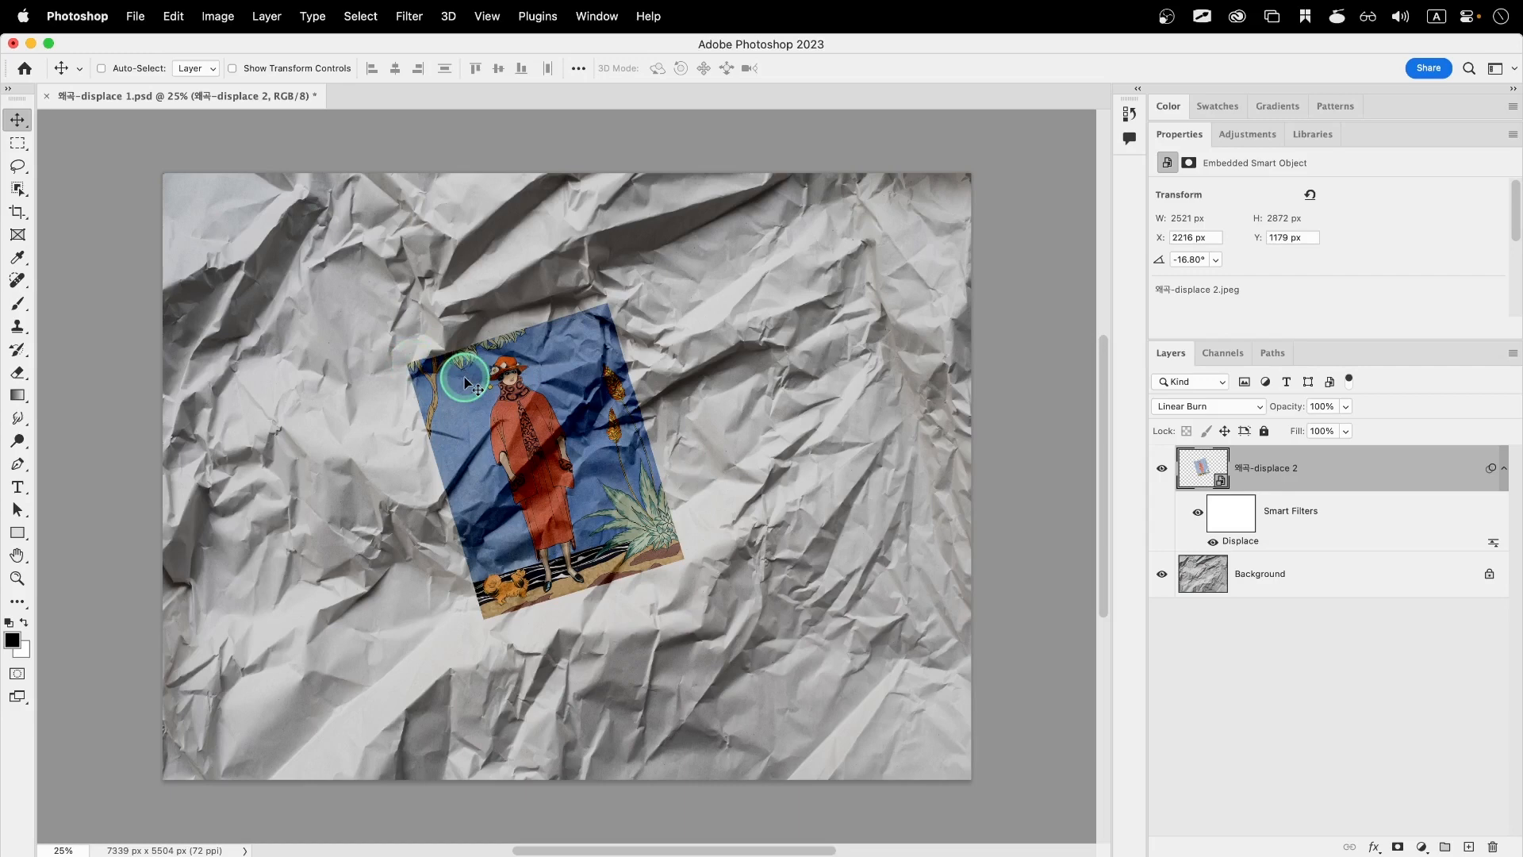
# Open 왜곡-Wave 1.jpeg from the Chapter 4 folder
pyautogui.click(135, 16)
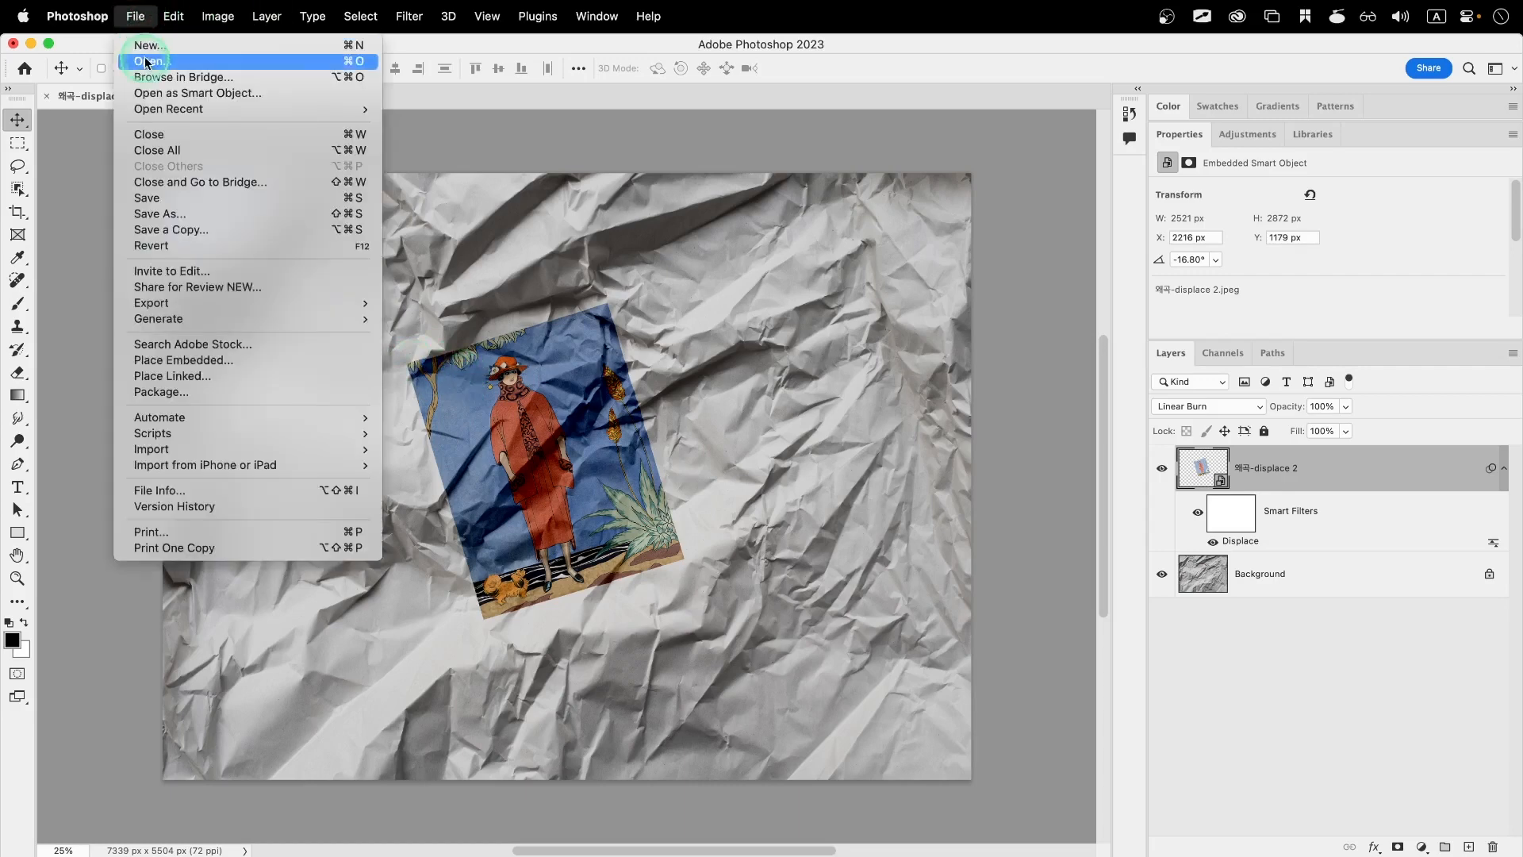
pyautogui.click(149, 61)
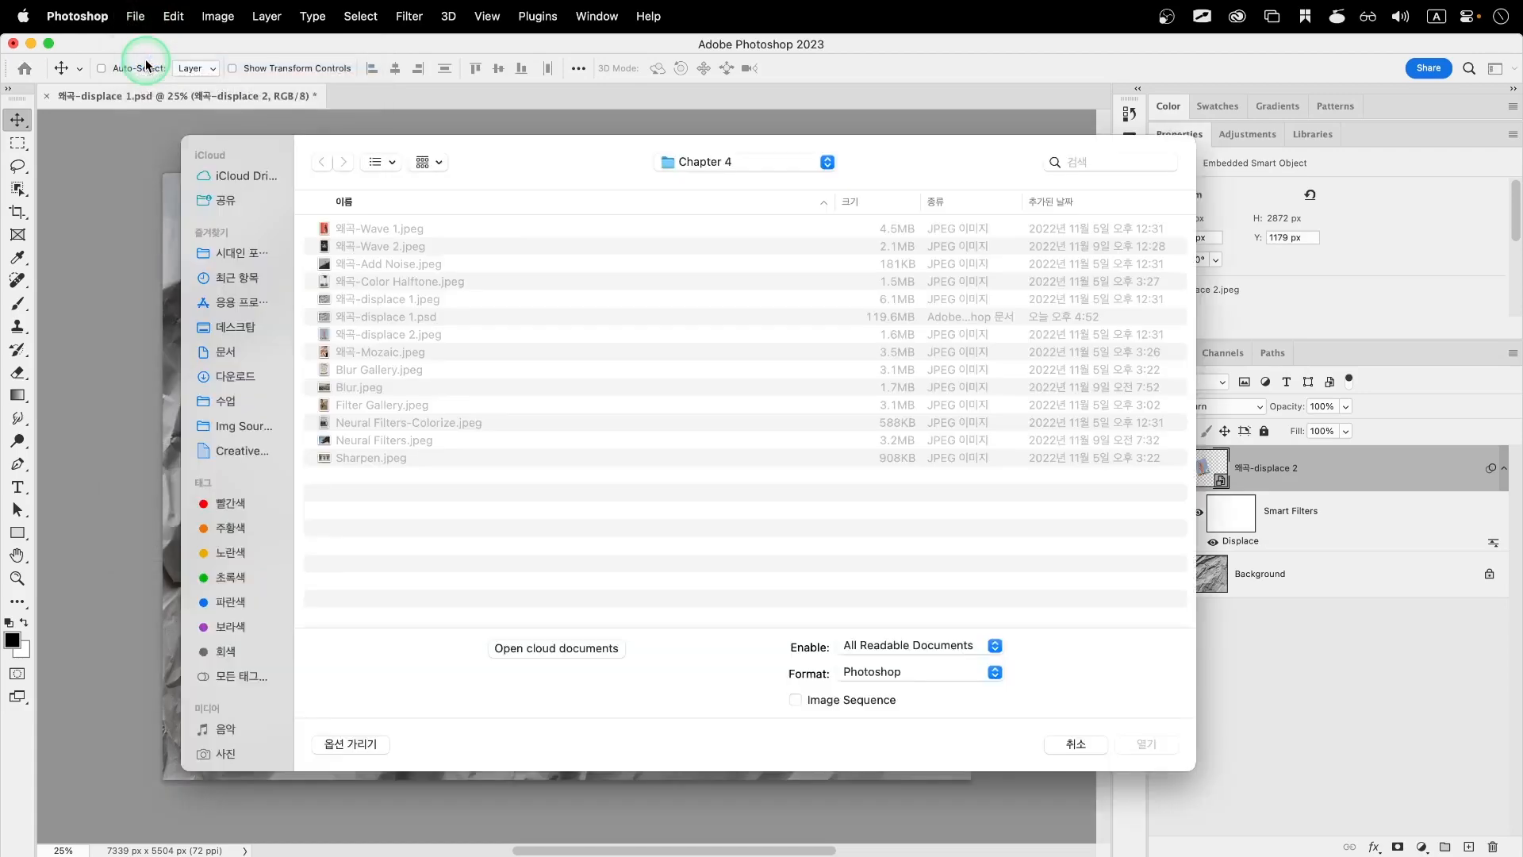
pyautogui.click(387, 230)
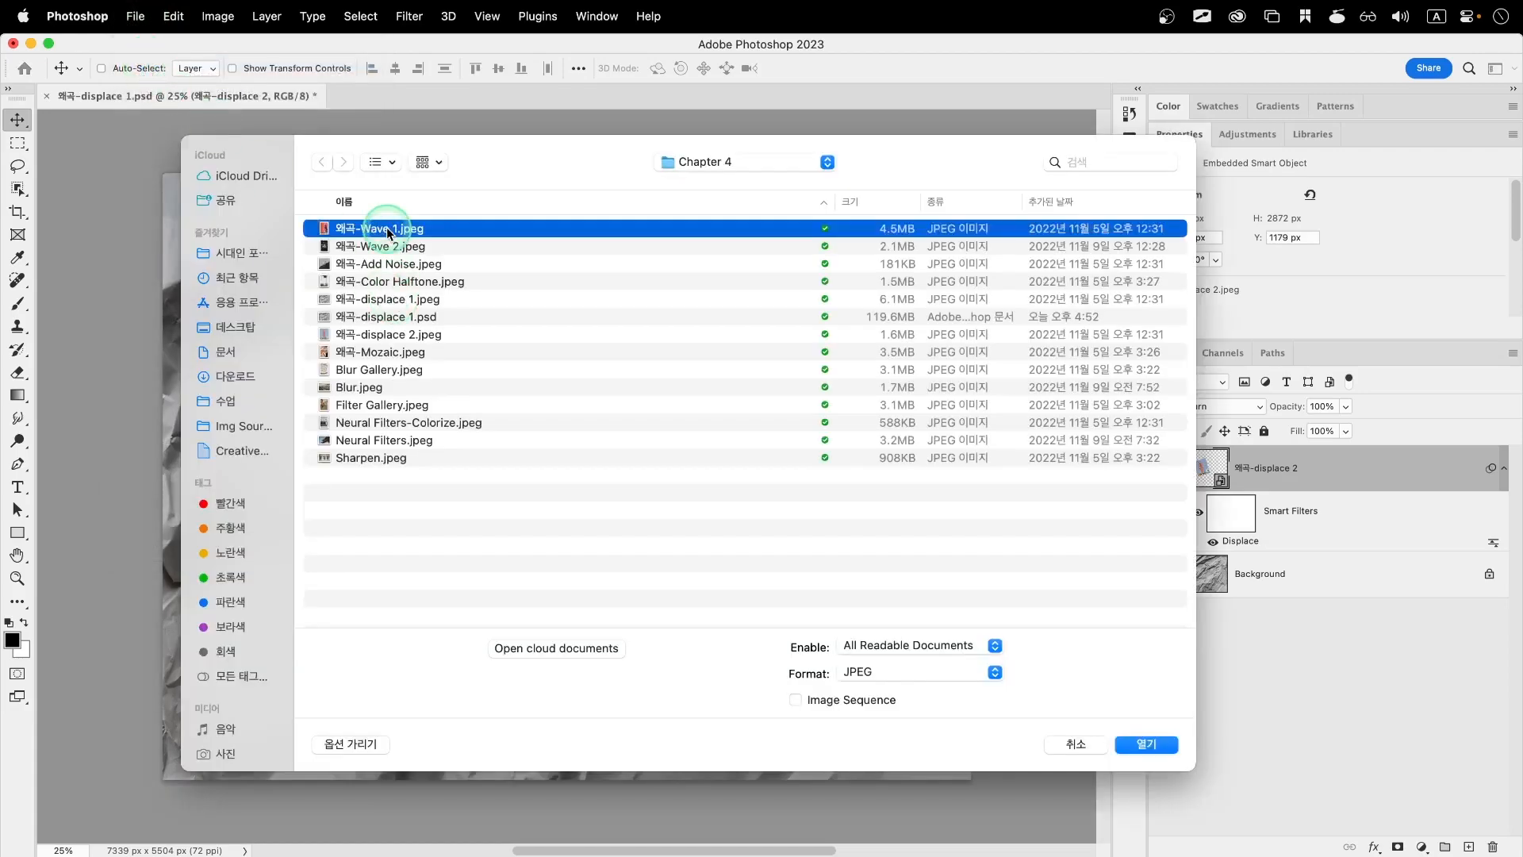
pyautogui.doubleClick(387, 230)
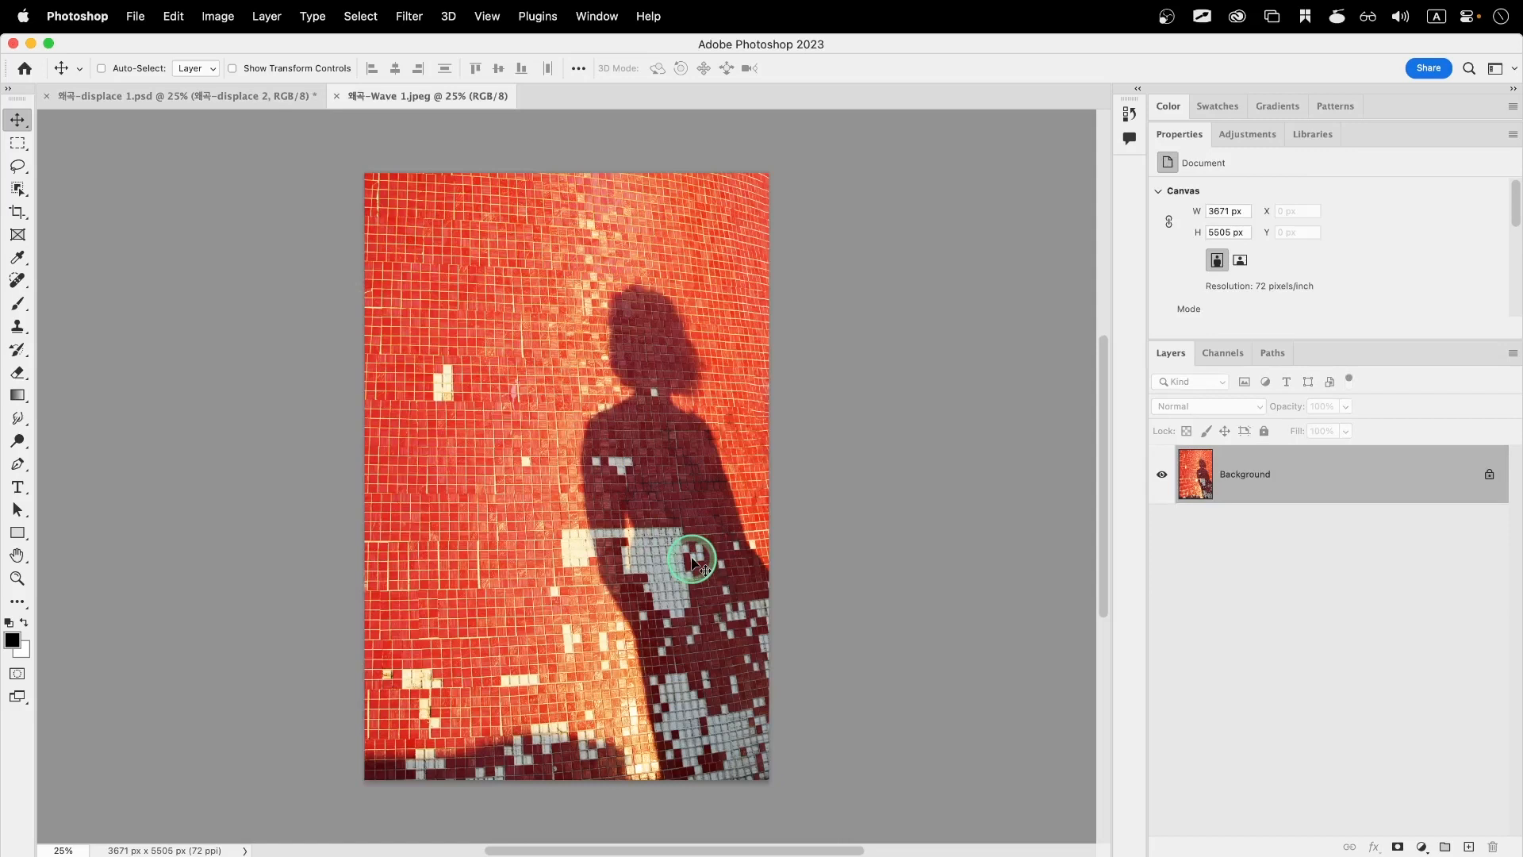
# Start the Wave distortion on the mosaic photo and set its wavelength to minimum 82 and maximum 298
pyautogui.click(411, 15)
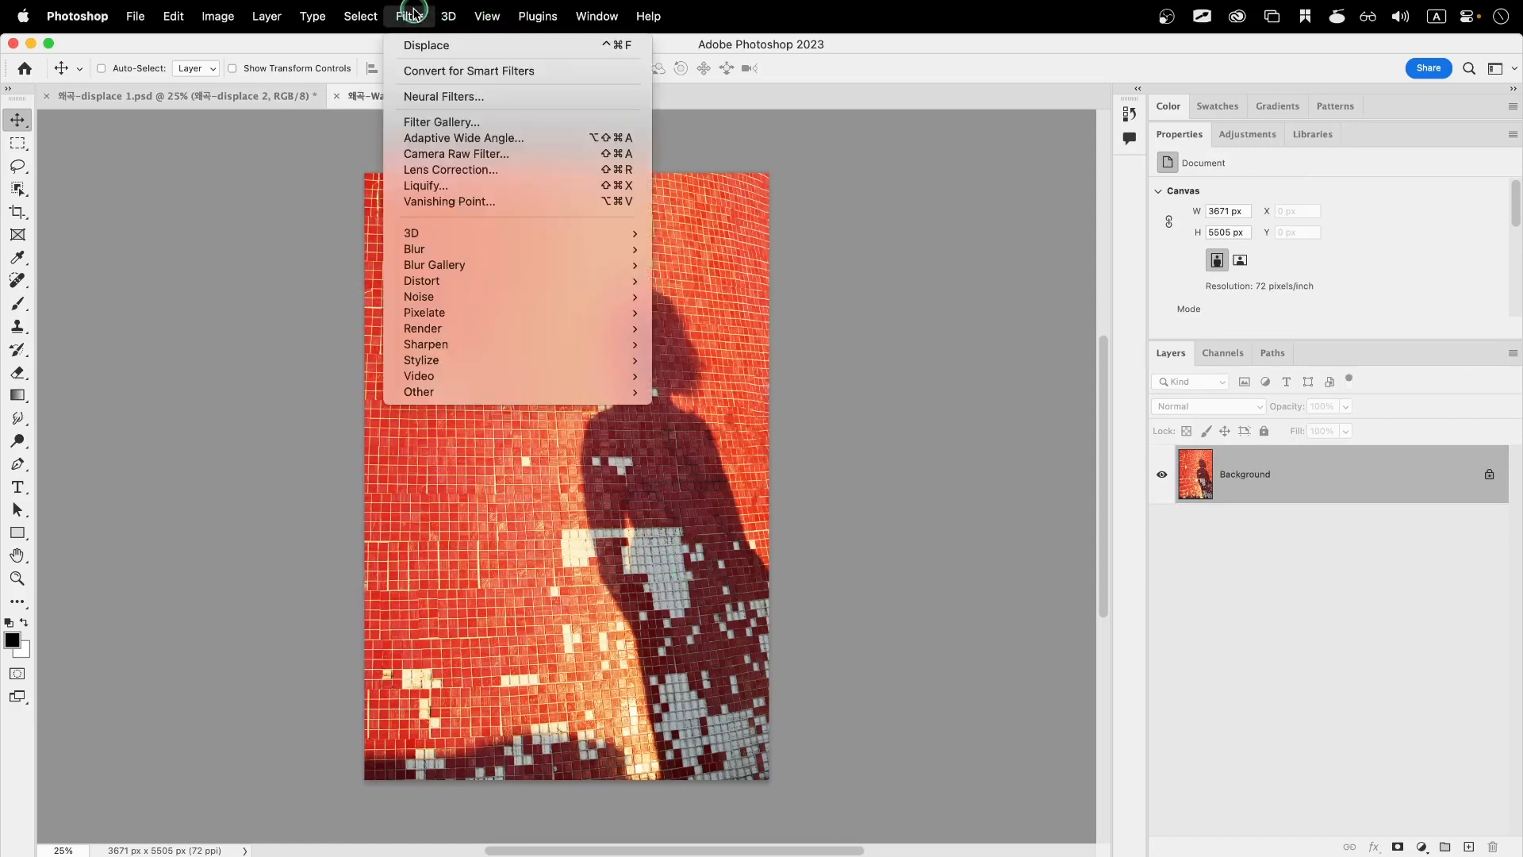
pyautogui.moveTo(480, 283)
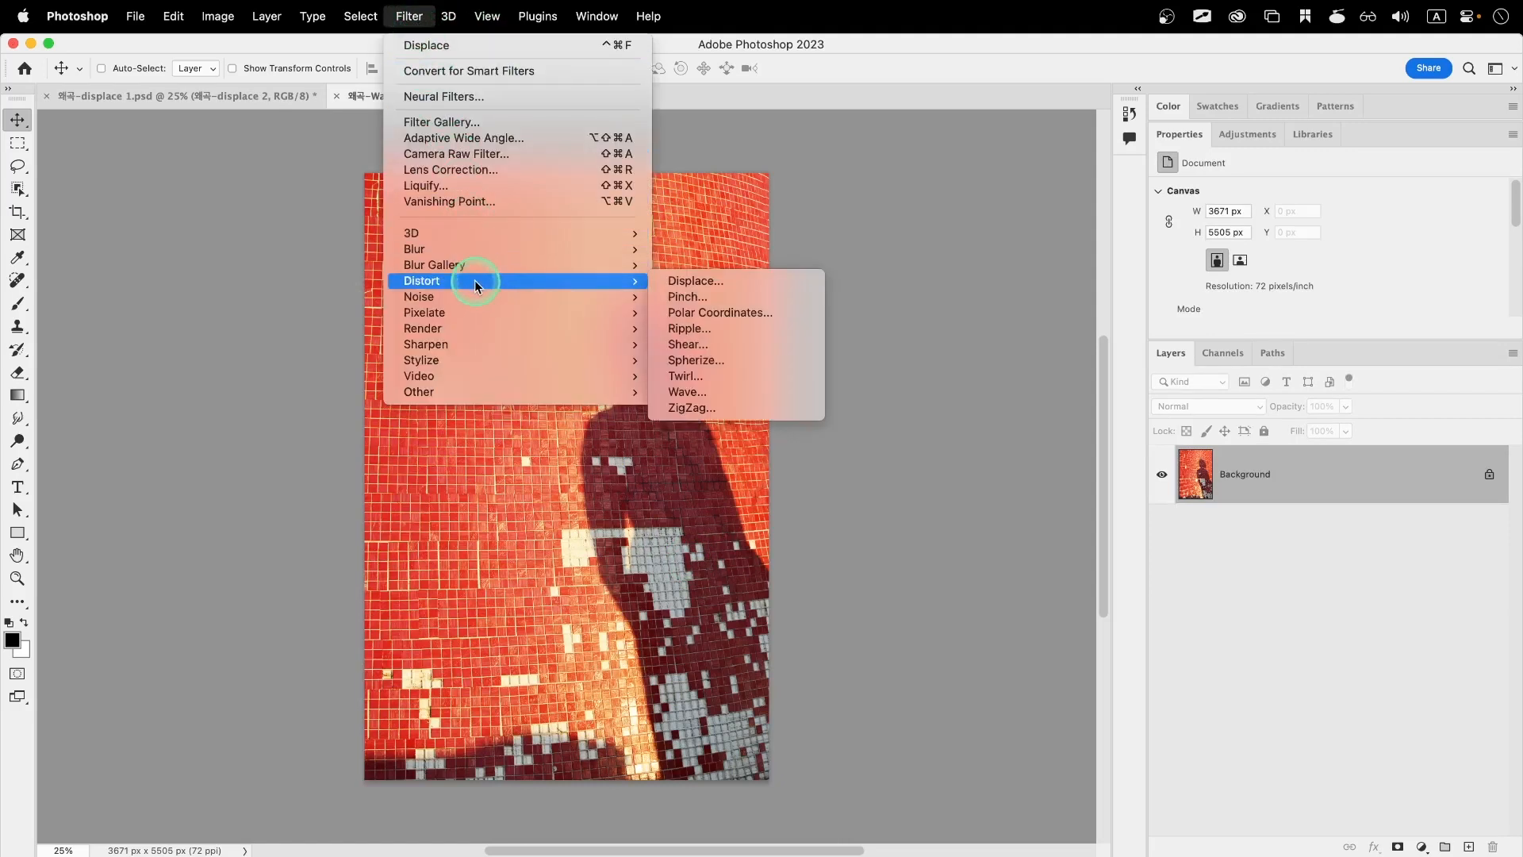
pyautogui.click(738, 392)
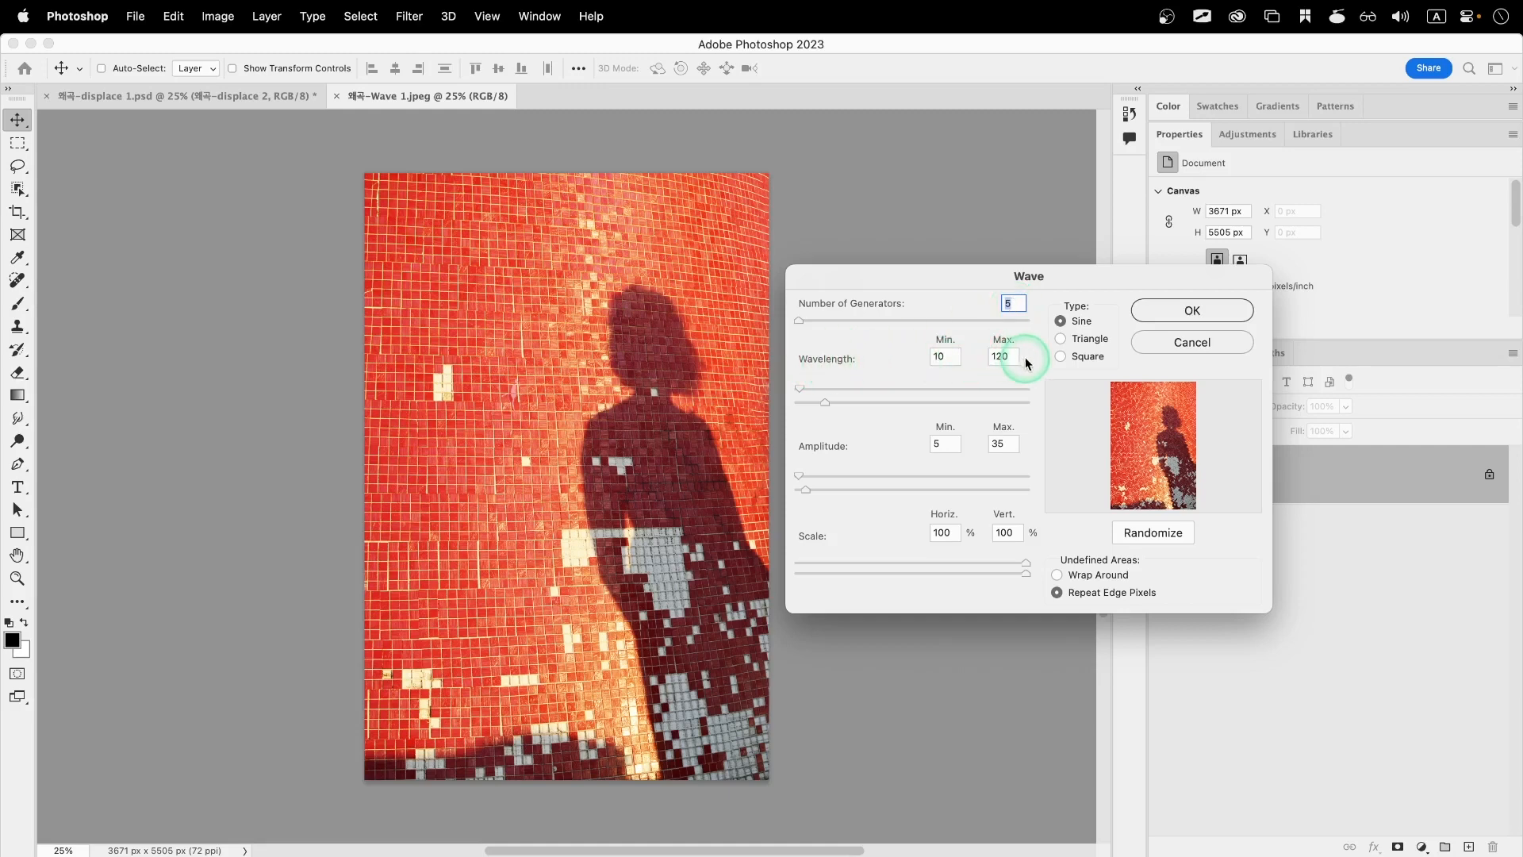
pyautogui.doubleClick(944, 356)
pyautogui.write('82')
pyautogui.press('Tab')
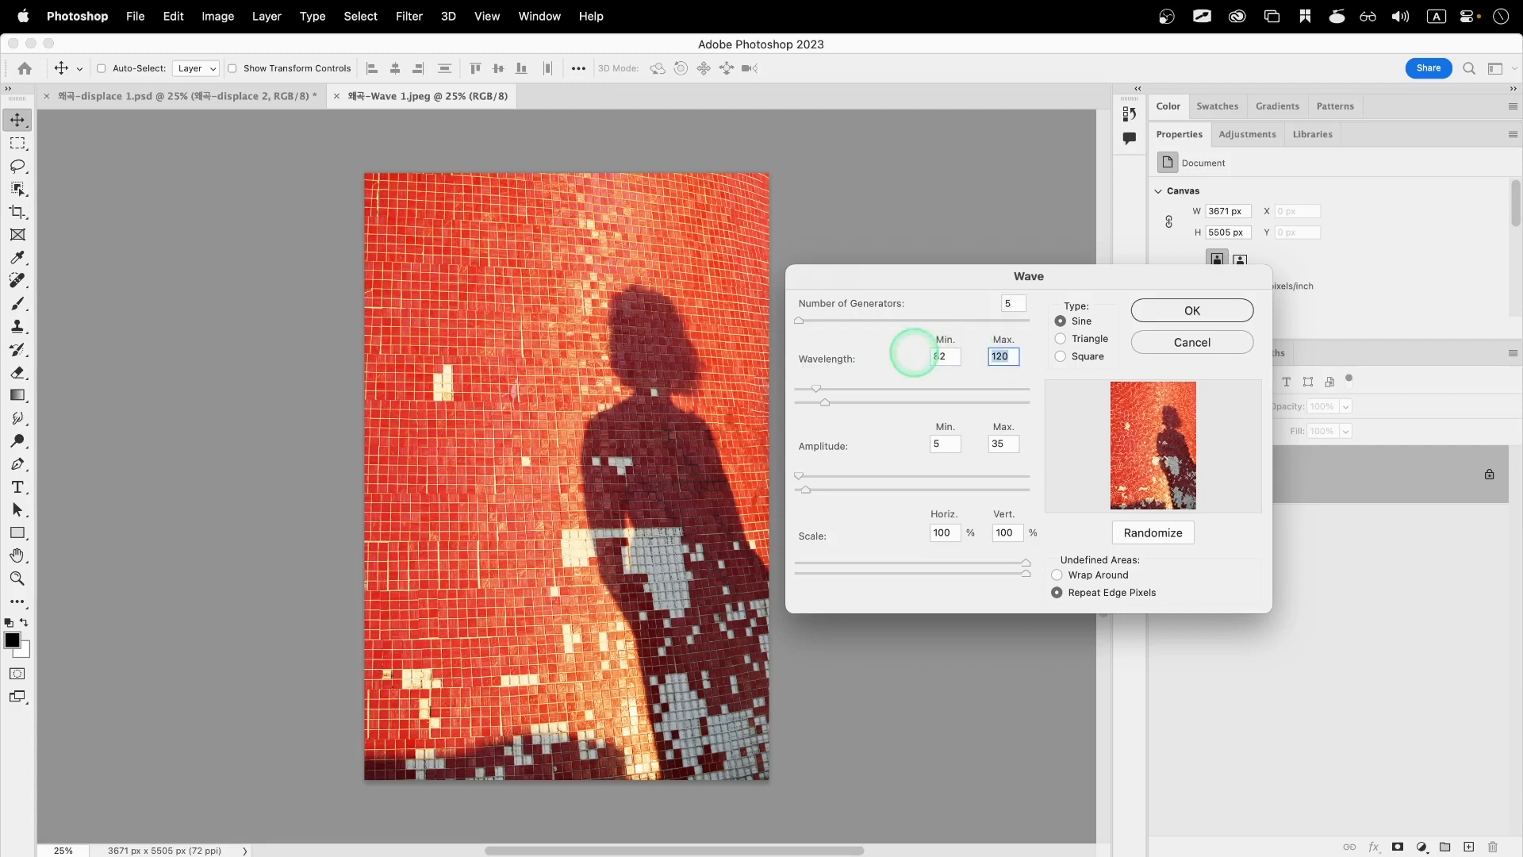
pyautogui.write('298')
pyautogui.press('Tab')
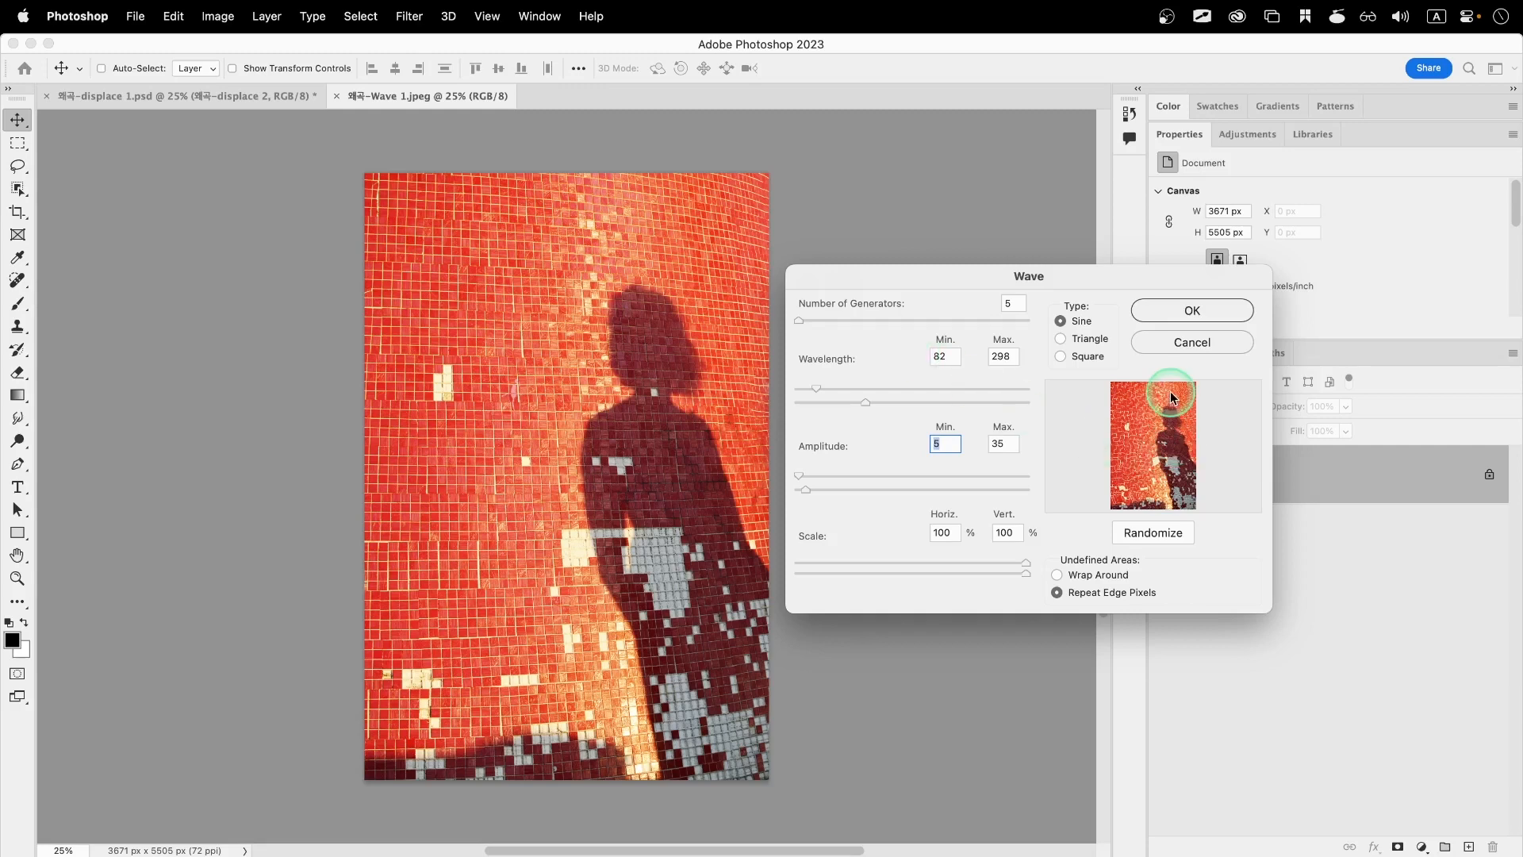
pyautogui.moveTo(1188, 489); pyautogui.dragTo(1178, 423)
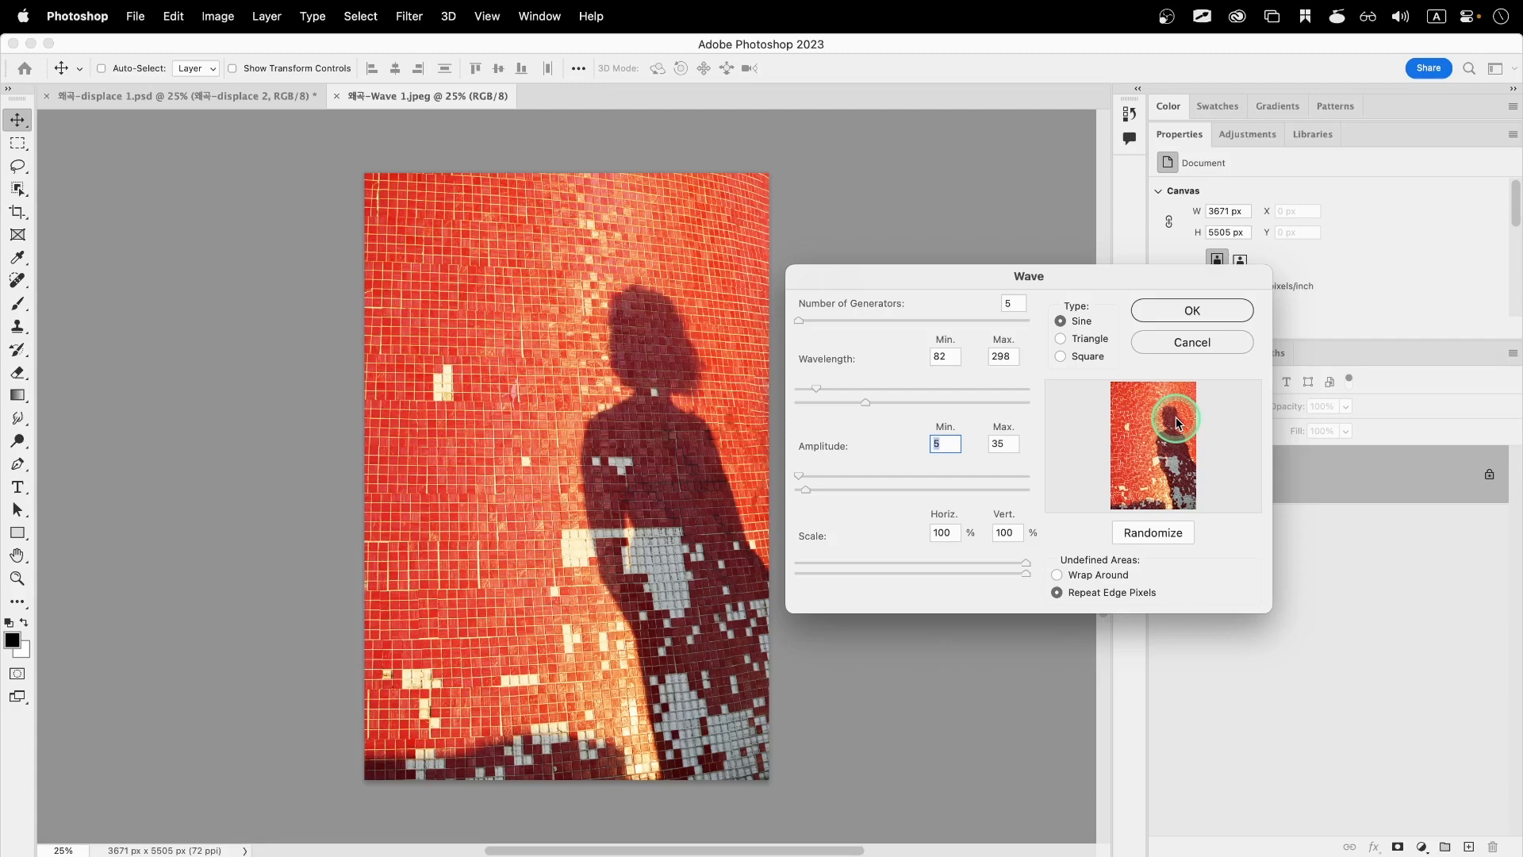
# Set the wave amplitude to minimum 9 and maximum 102
pyautogui.write('9')
pyautogui.press('Tab')
pyautogui.write('102')
pyautogui.press('Tab')
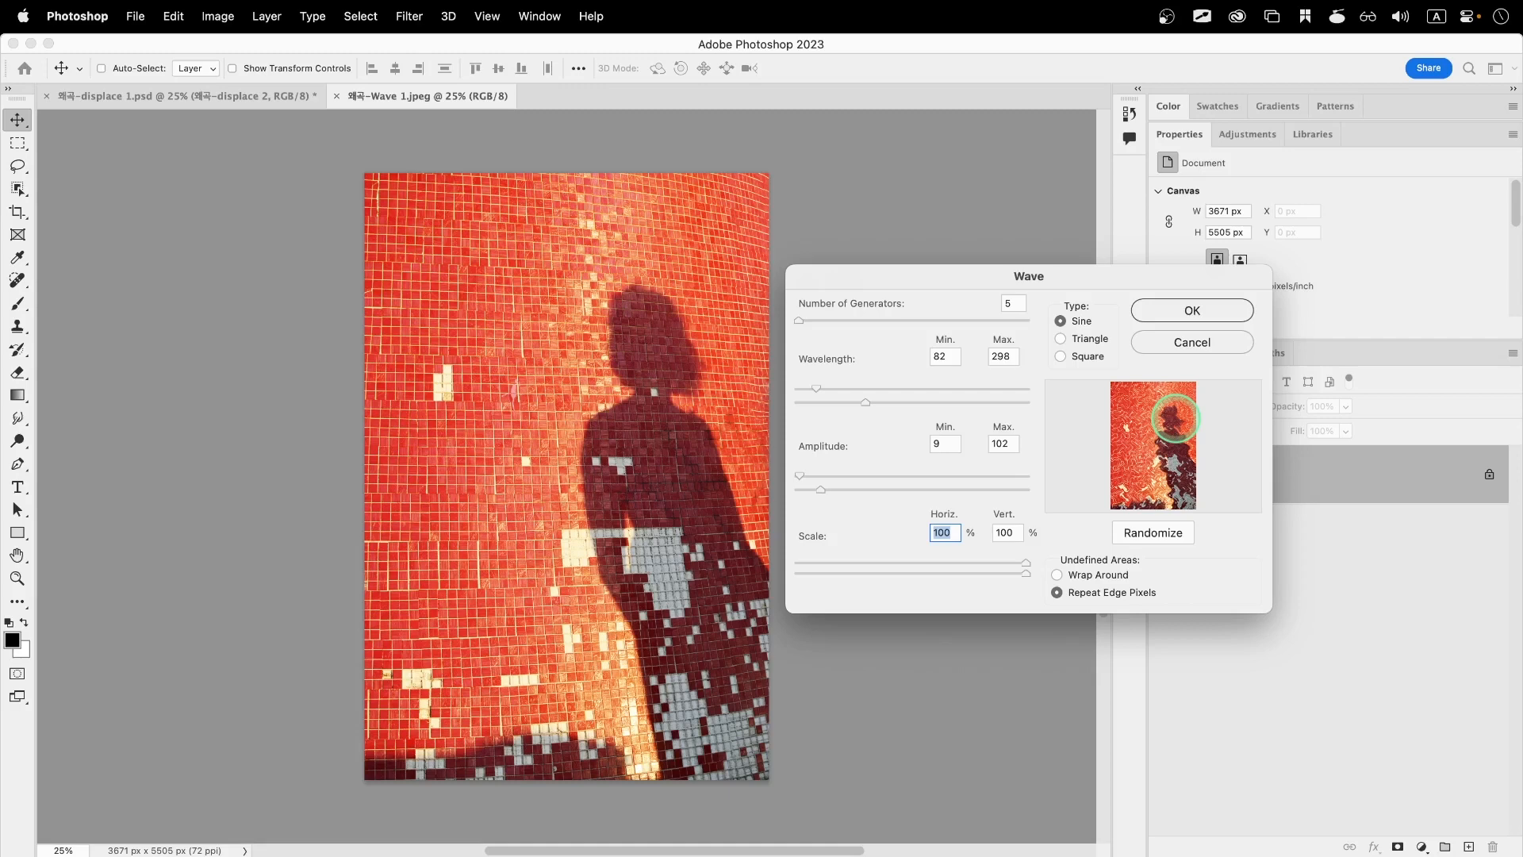
# Preview the Triangle and Square wave types, and apply the Wave filter with the type set to Sine
pyautogui.click(1091, 338)
pyautogui.click(1090, 356)
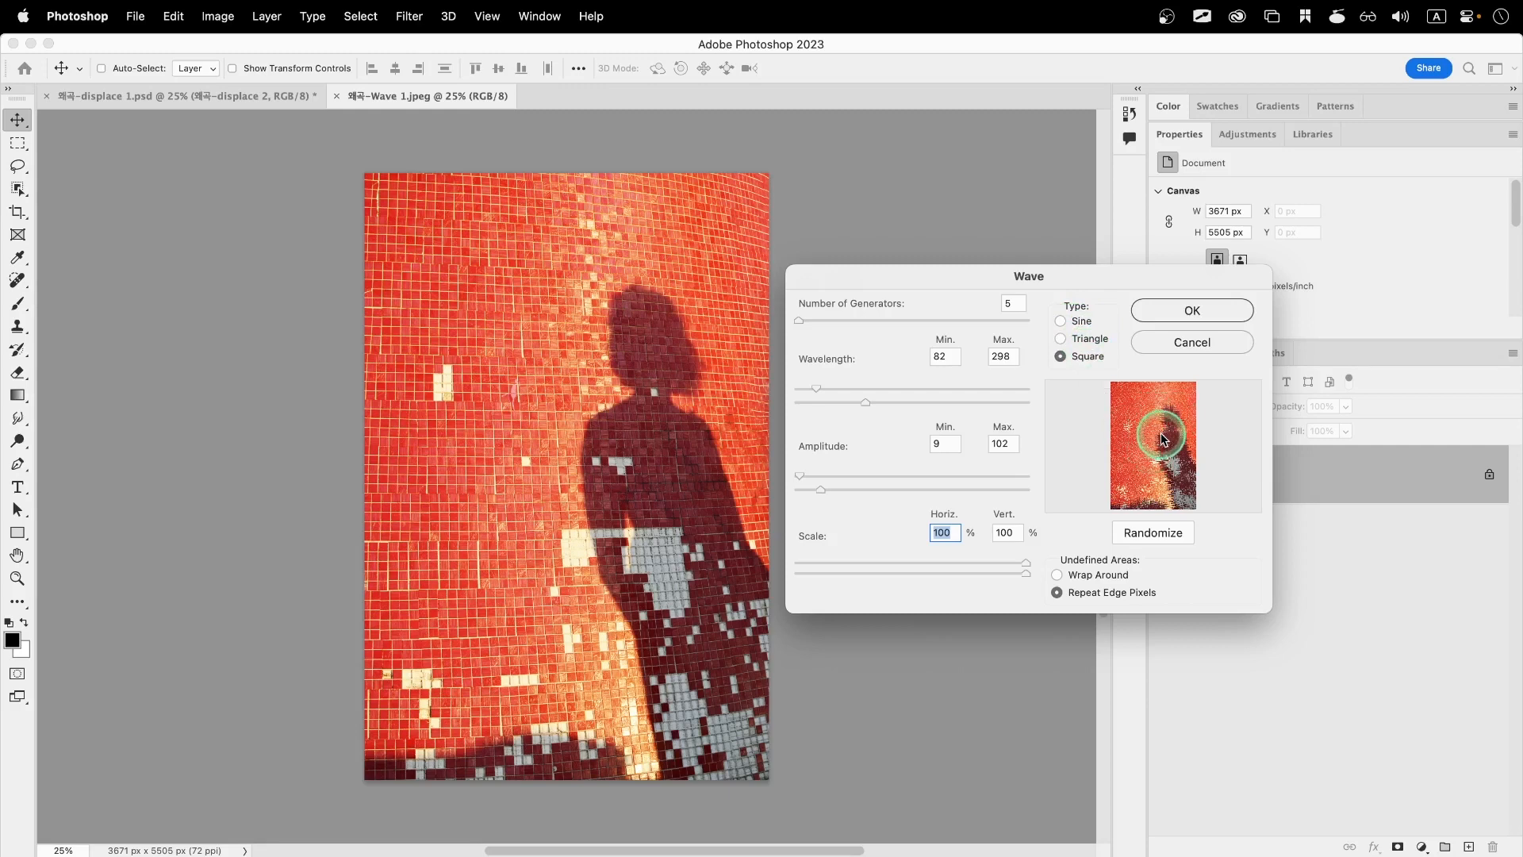
pyautogui.click(1062, 321)
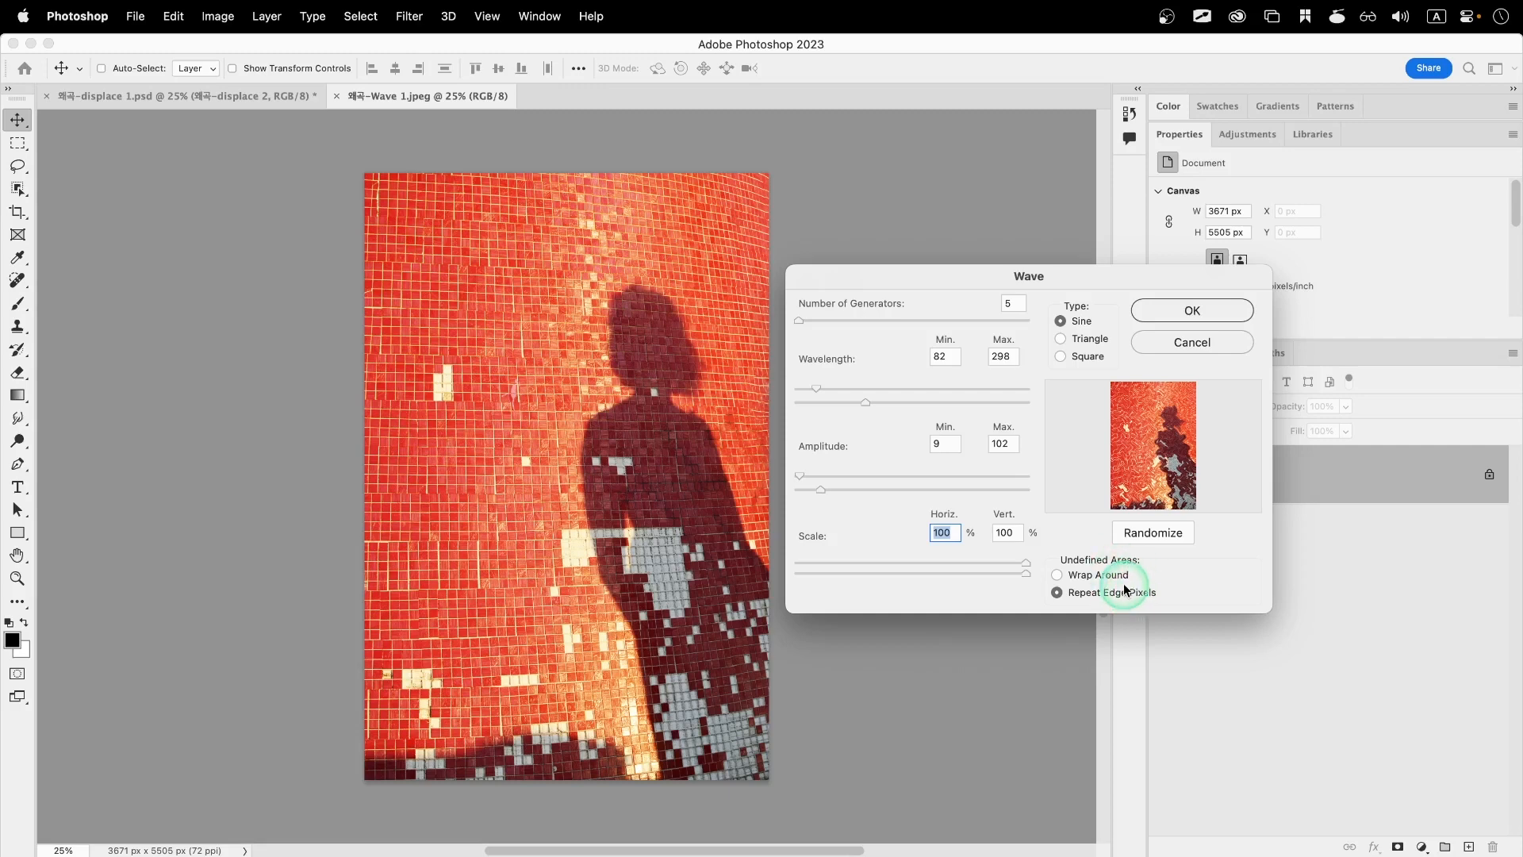
pyautogui.click(1192, 311)
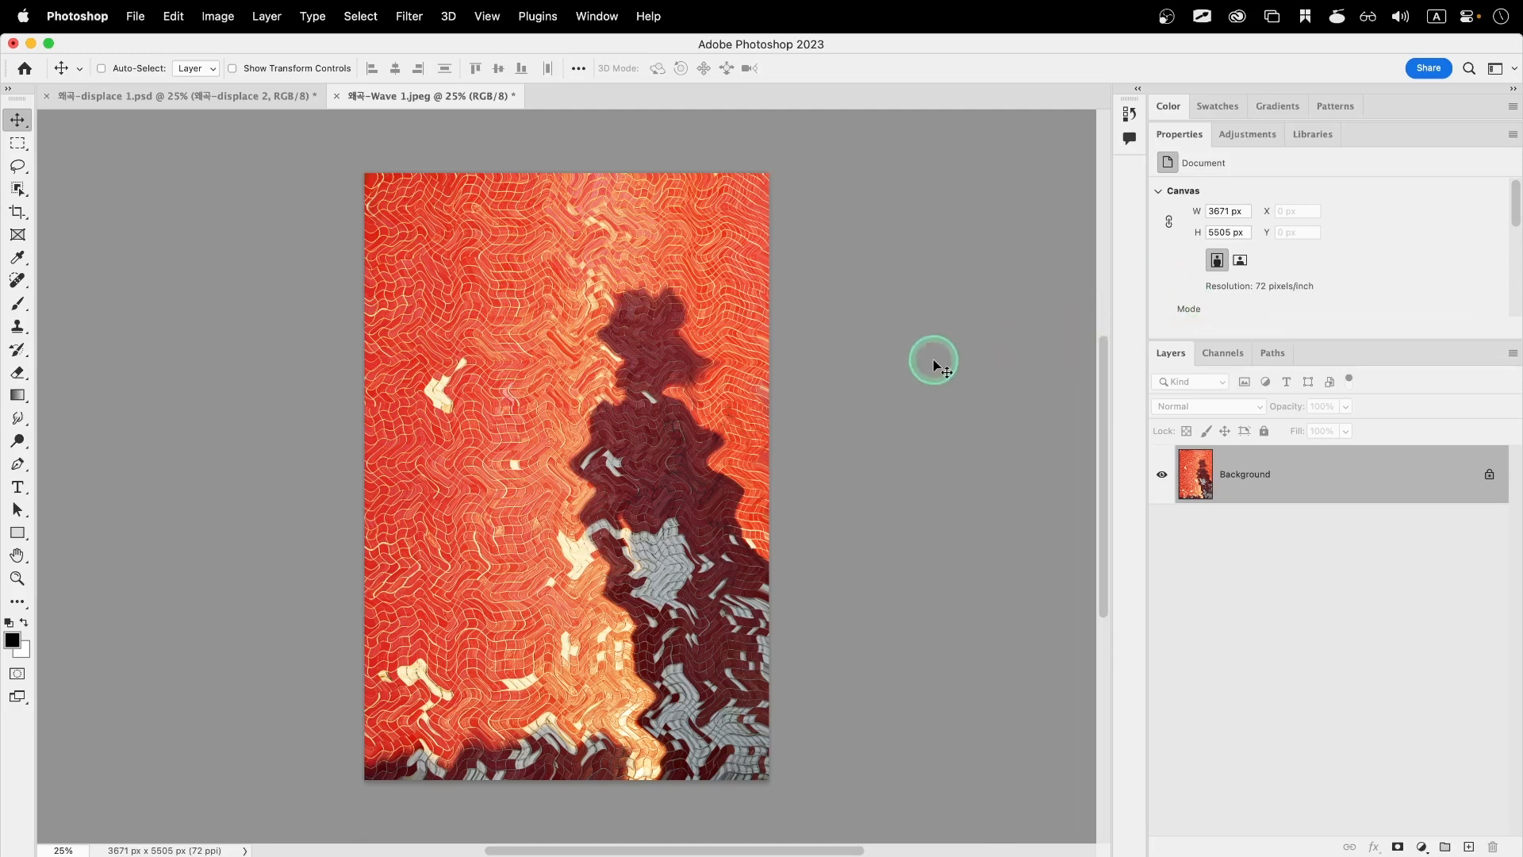
# Place 왜곡-Wave 2.jpeg from the Chapter 4 folder as an embedded image in the wave-distorted mosaic document
pyautogui.click(135, 16)
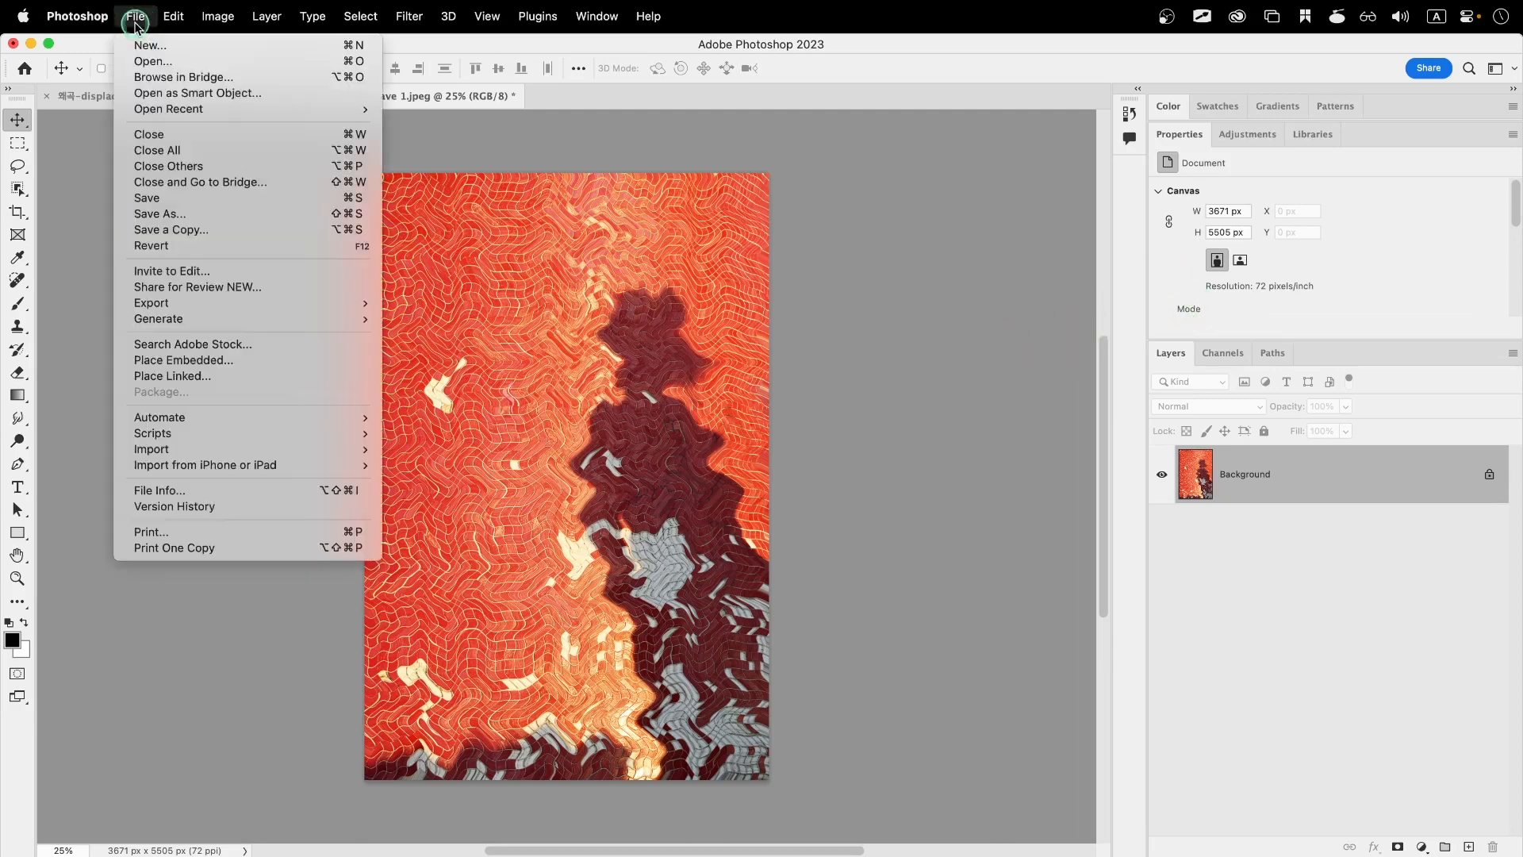
pyautogui.click(208, 365)
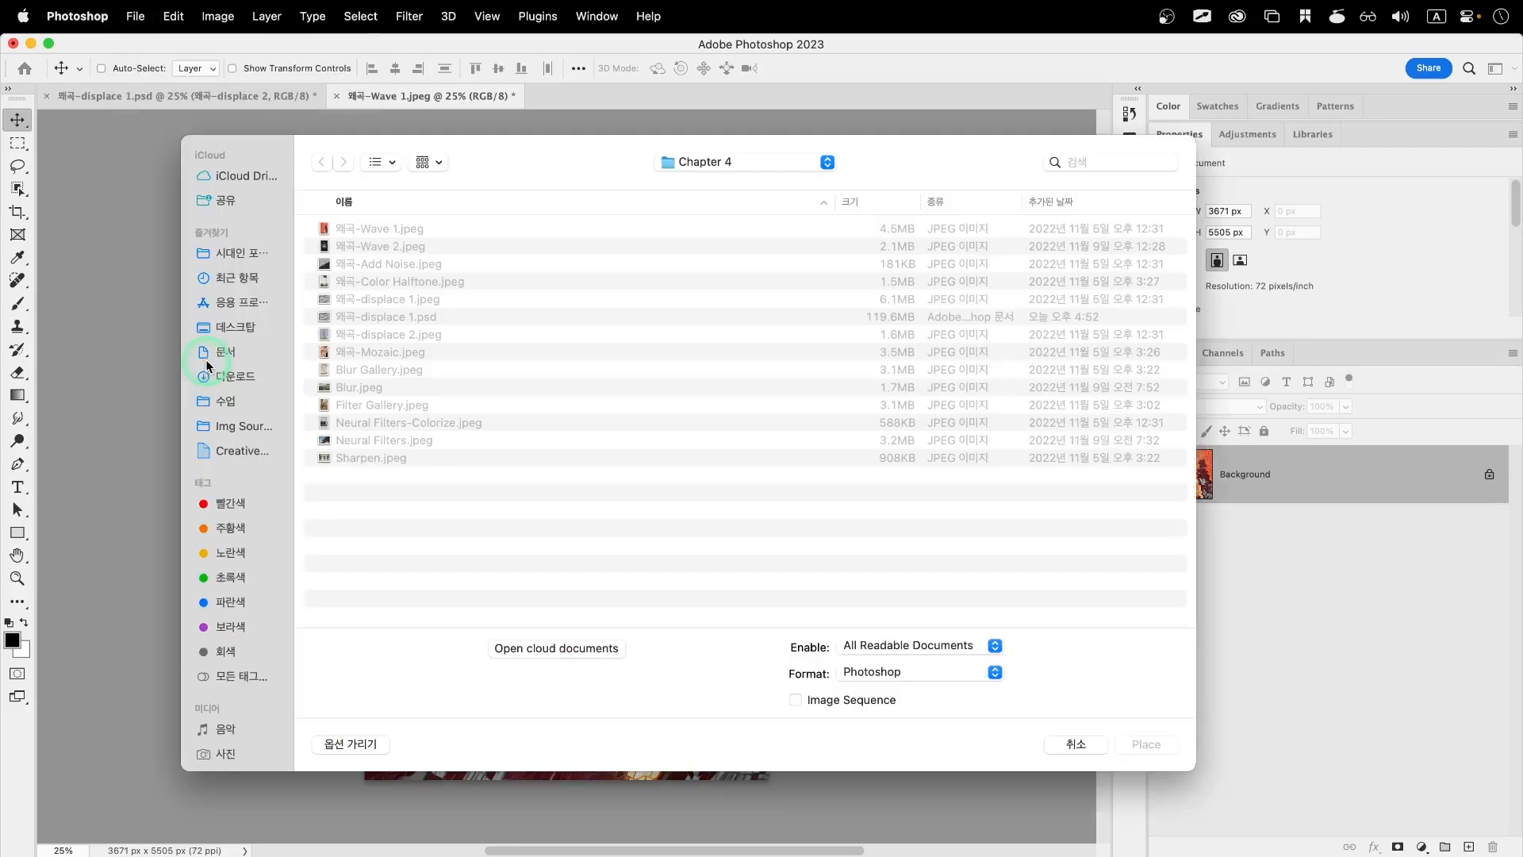
pyautogui.click(354, 246)
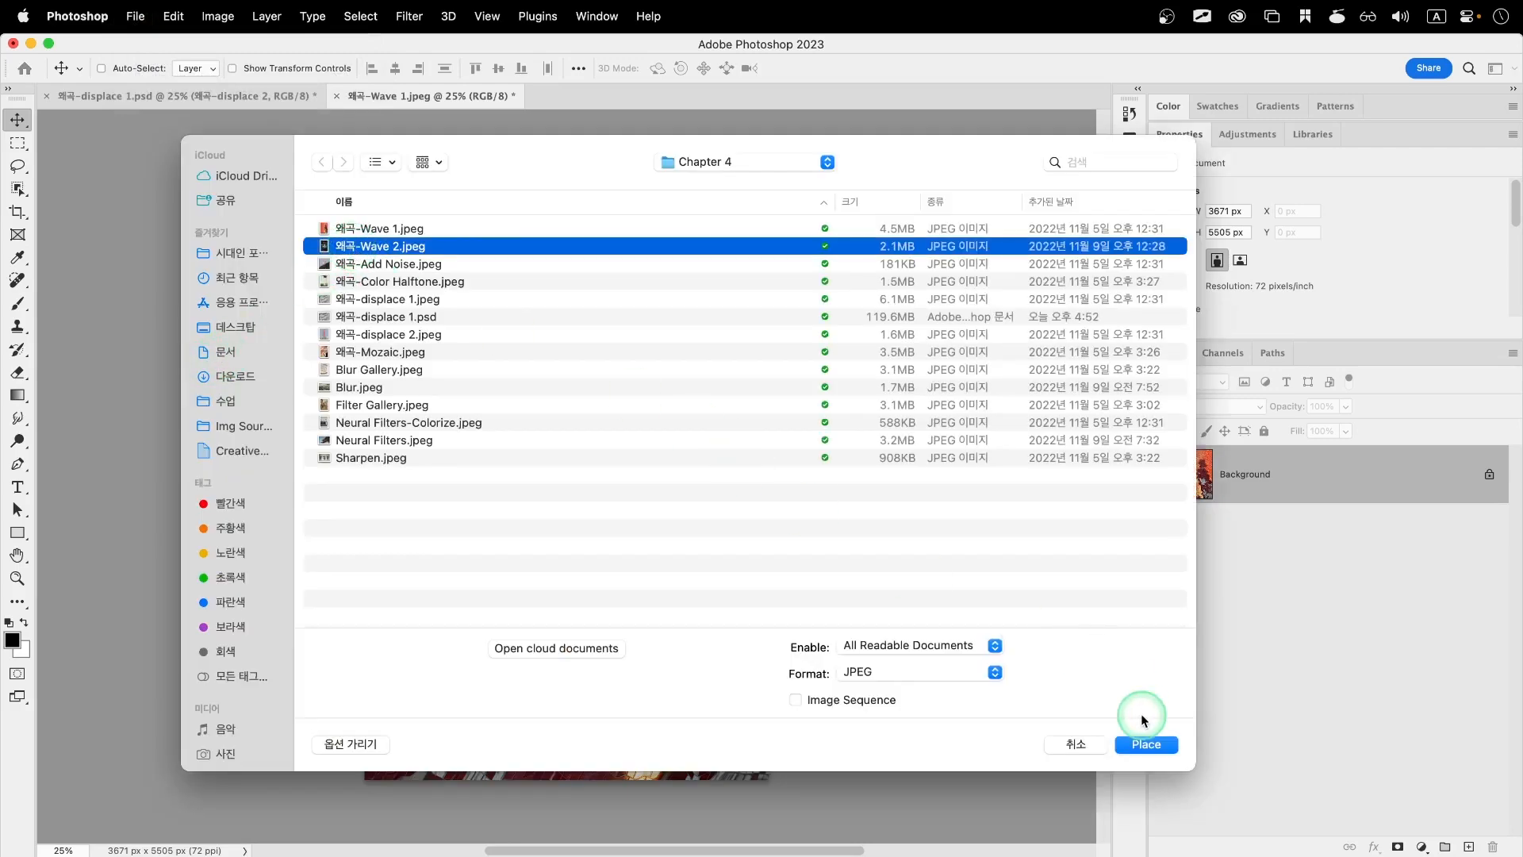
pyautogui.click(1147, 745)
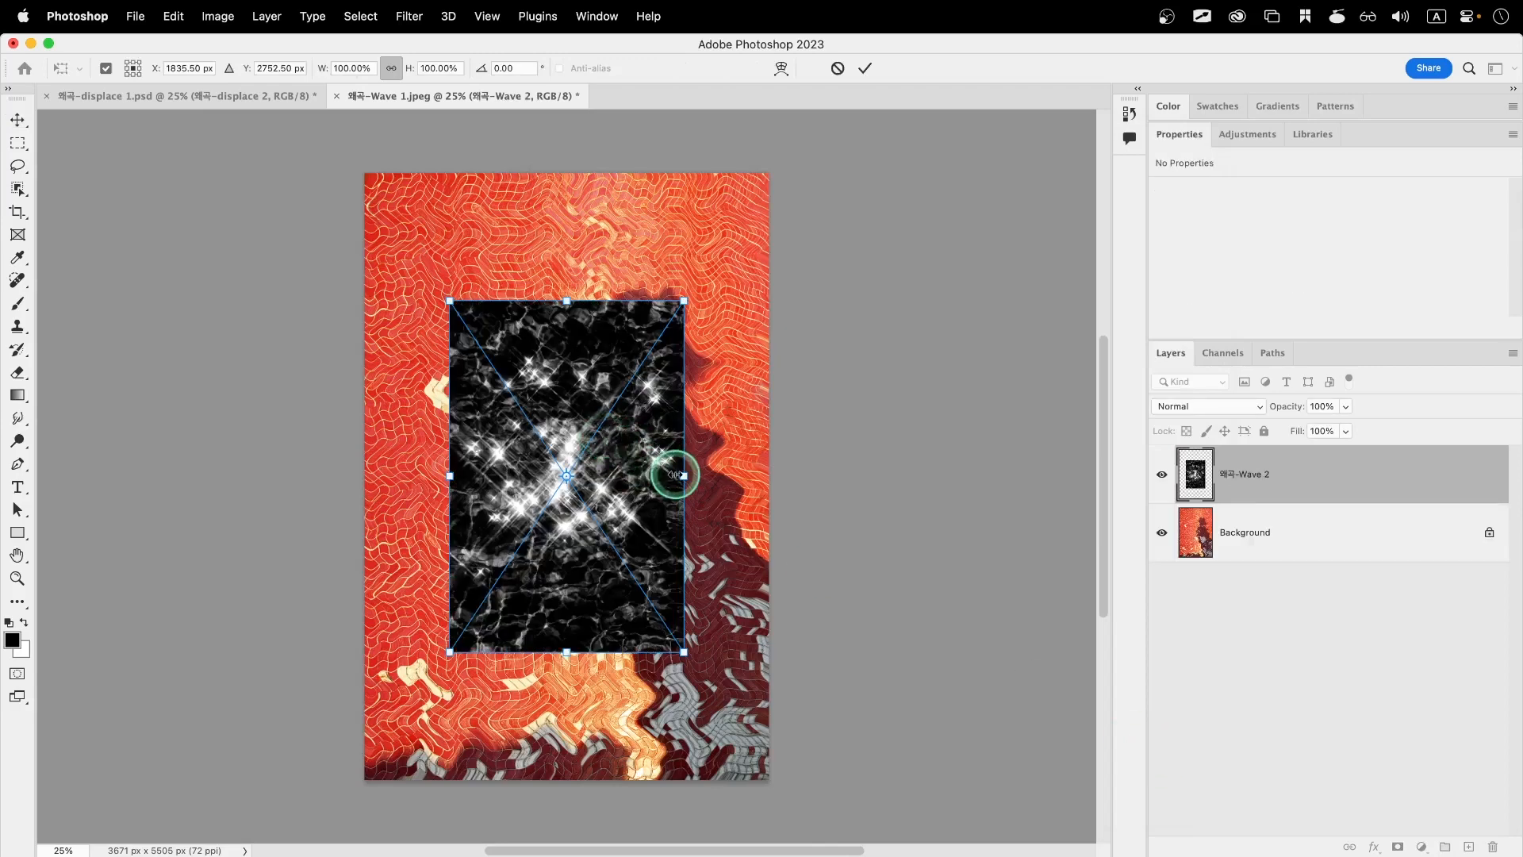
# Scale the placed sparkle image up proportionally so that it covers the whole canvas, and commit the transform
pyautogui.moveTo(682, 475)
pyautogui.mouseDown()
pyautogui.moveTo(833, 476)
pyautogui.moveTo(870, 496)
pyautogui.moveTo(686, 470)
pyautogui.mouseUp()
pyautogui.moveTo(800, 476); pyautogui.dragTo(769, 476)
pyautogui.moveTo(335, 476); pyautogui.dragTo(354, 480)
pyautogui.press('Return')
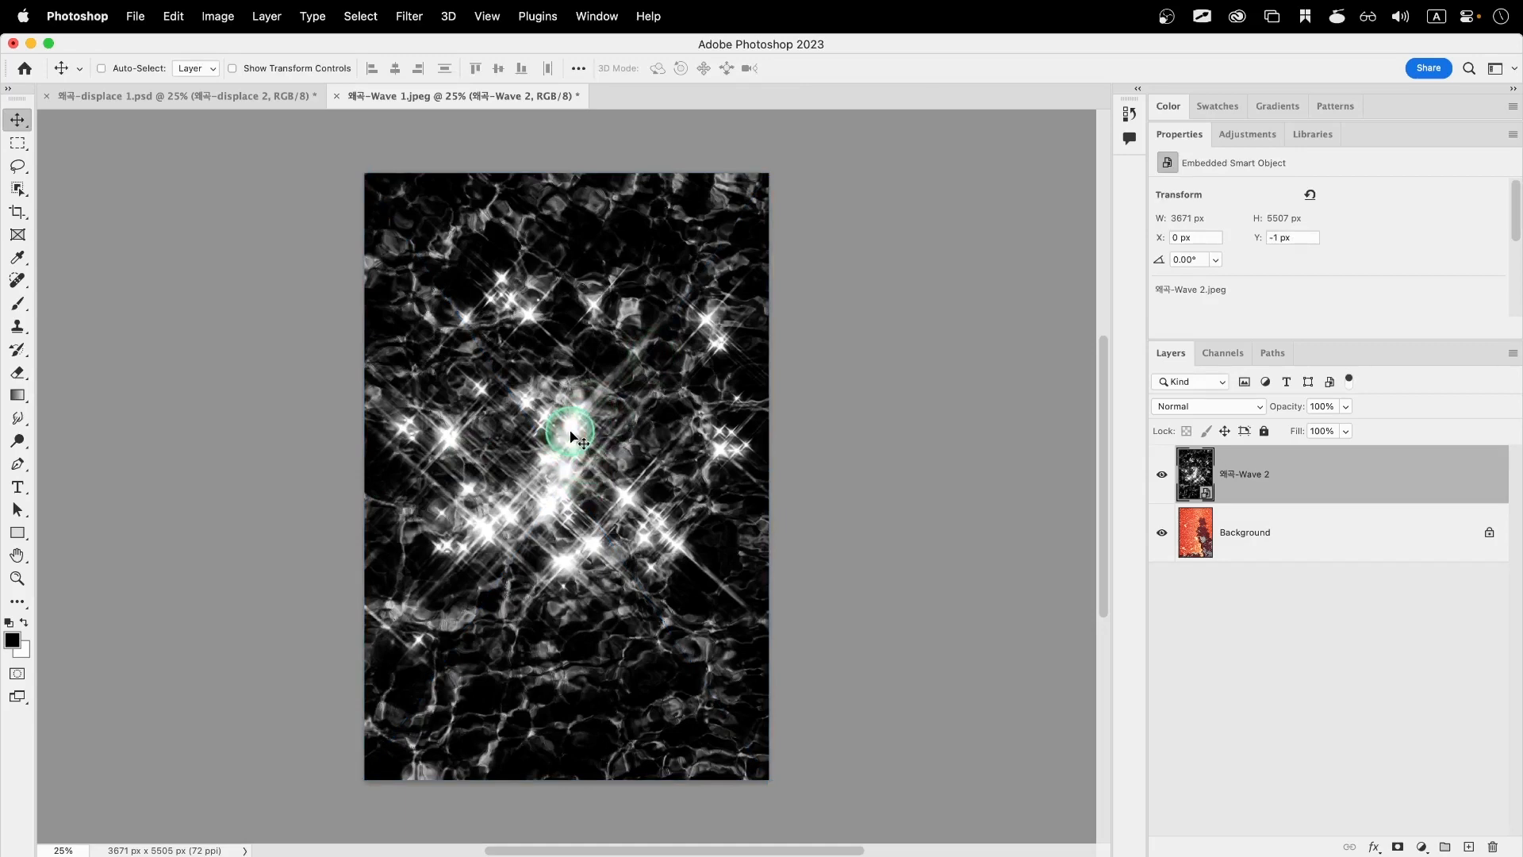
# Set the 왜곡-Wave 2 layer's blending mode to Screen and compare the image with the layer hidden and shown
pyautogui.click(1194, 408)
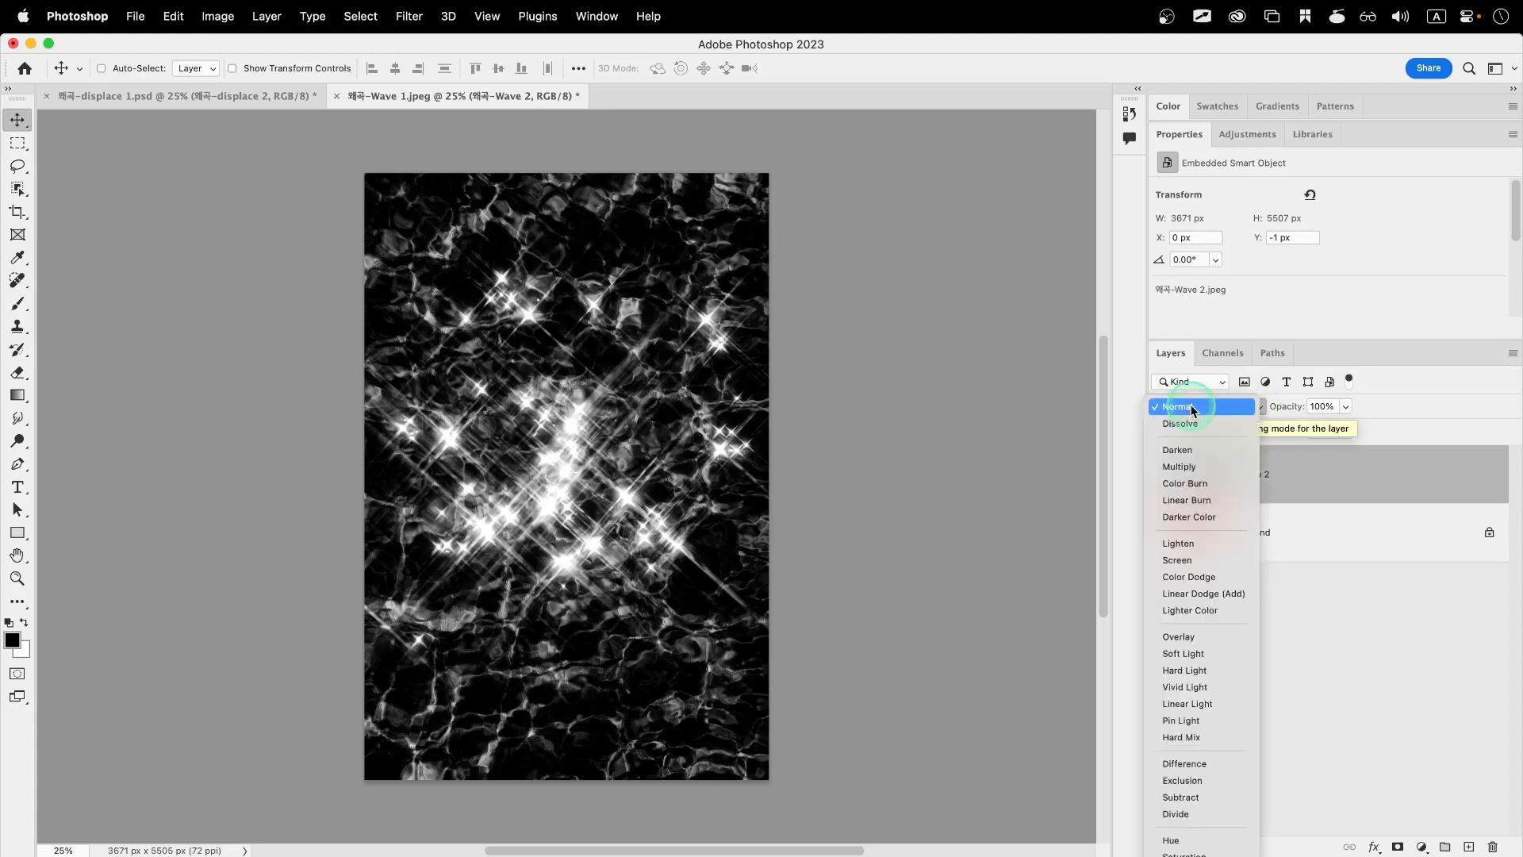
pyautogui.click(1218, 562)
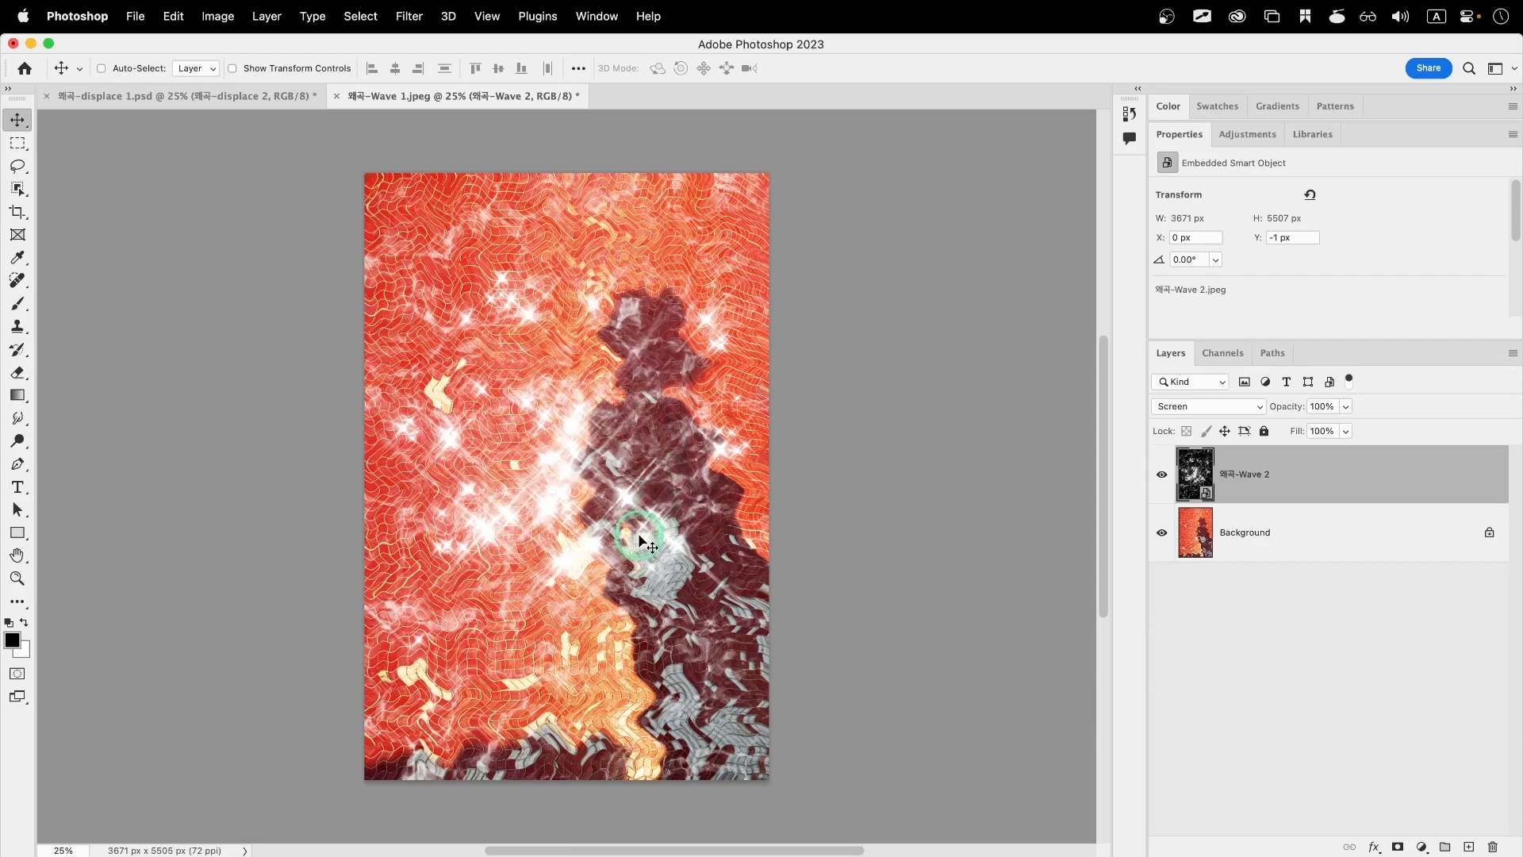
pyautogui.click(1162, 476)
pyautogui.click(1163, 479)
# Open 왜곡-Mozaic.jpeg from the Chapter 4 folder and duplicate its Background layer
pyautogui.click(135, 16)
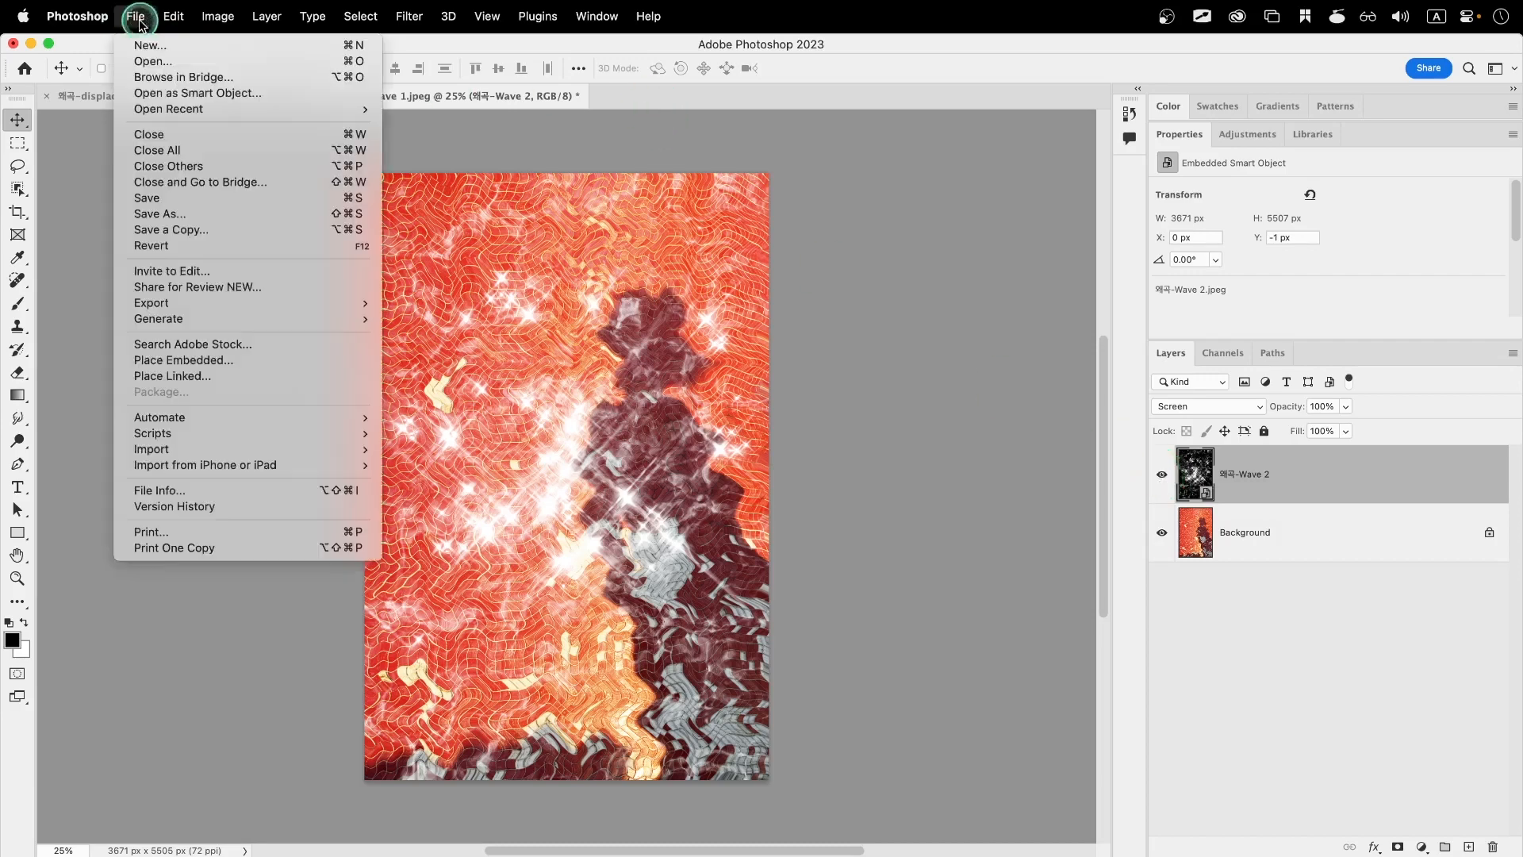
pyautogui.click(152, 61)
pyautogui.click(376, 354)
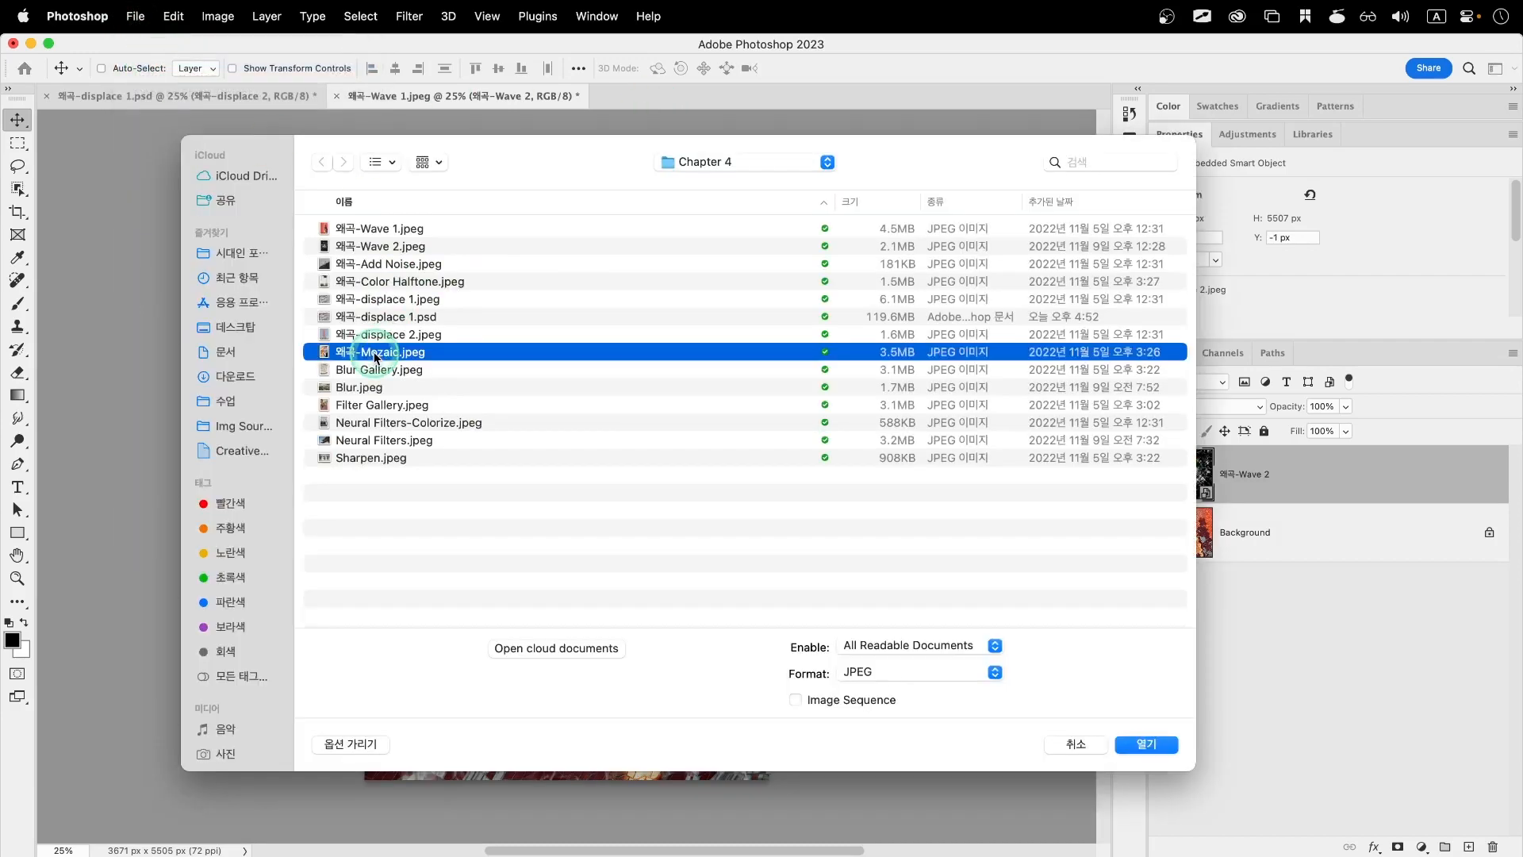
pyautogui.doubleClick(376, 354)
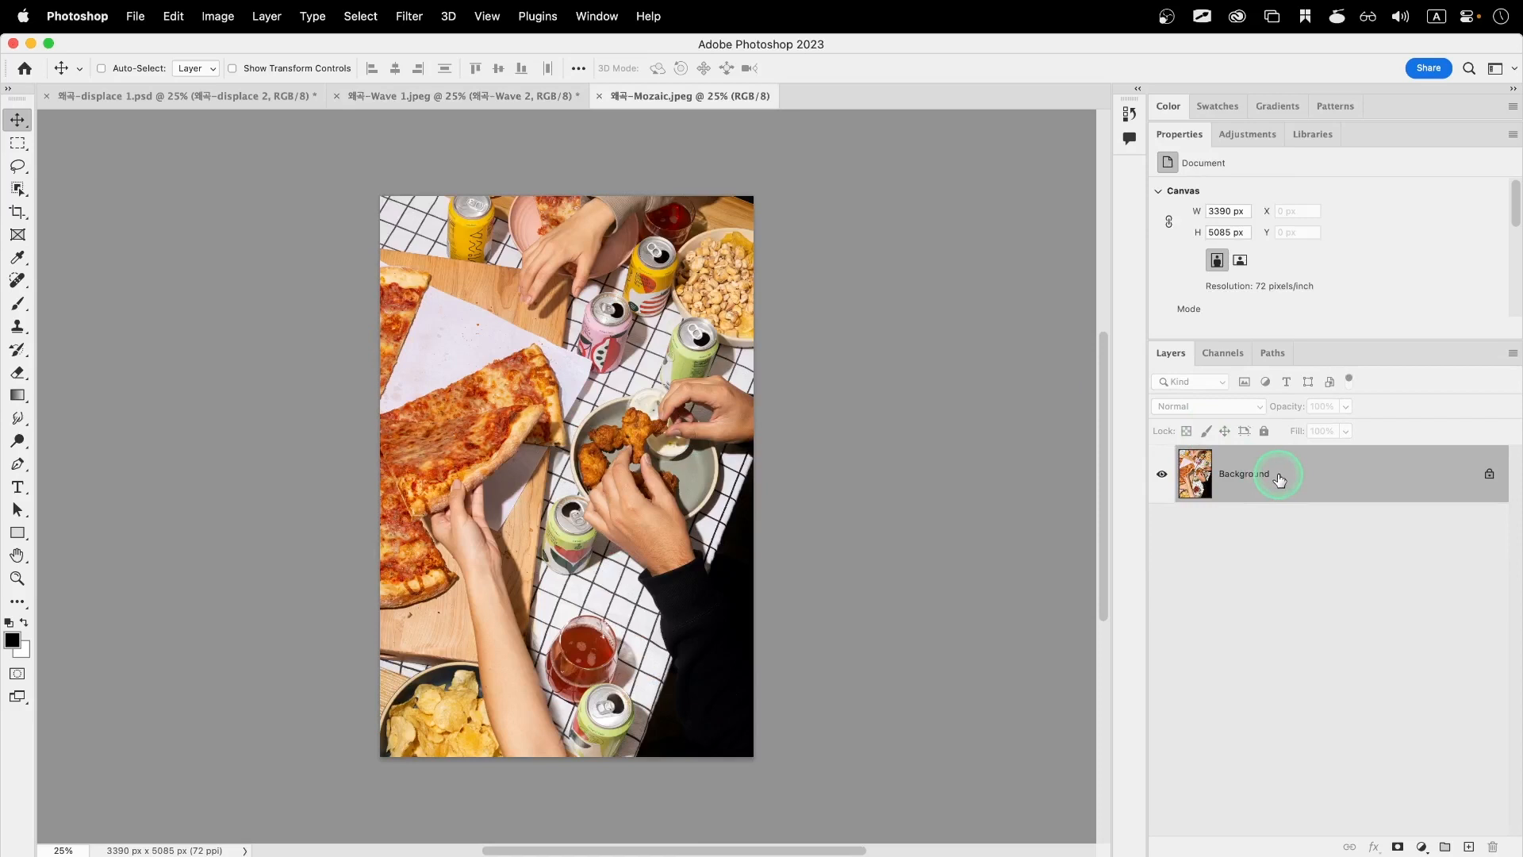
pyautogui.press('super+j')
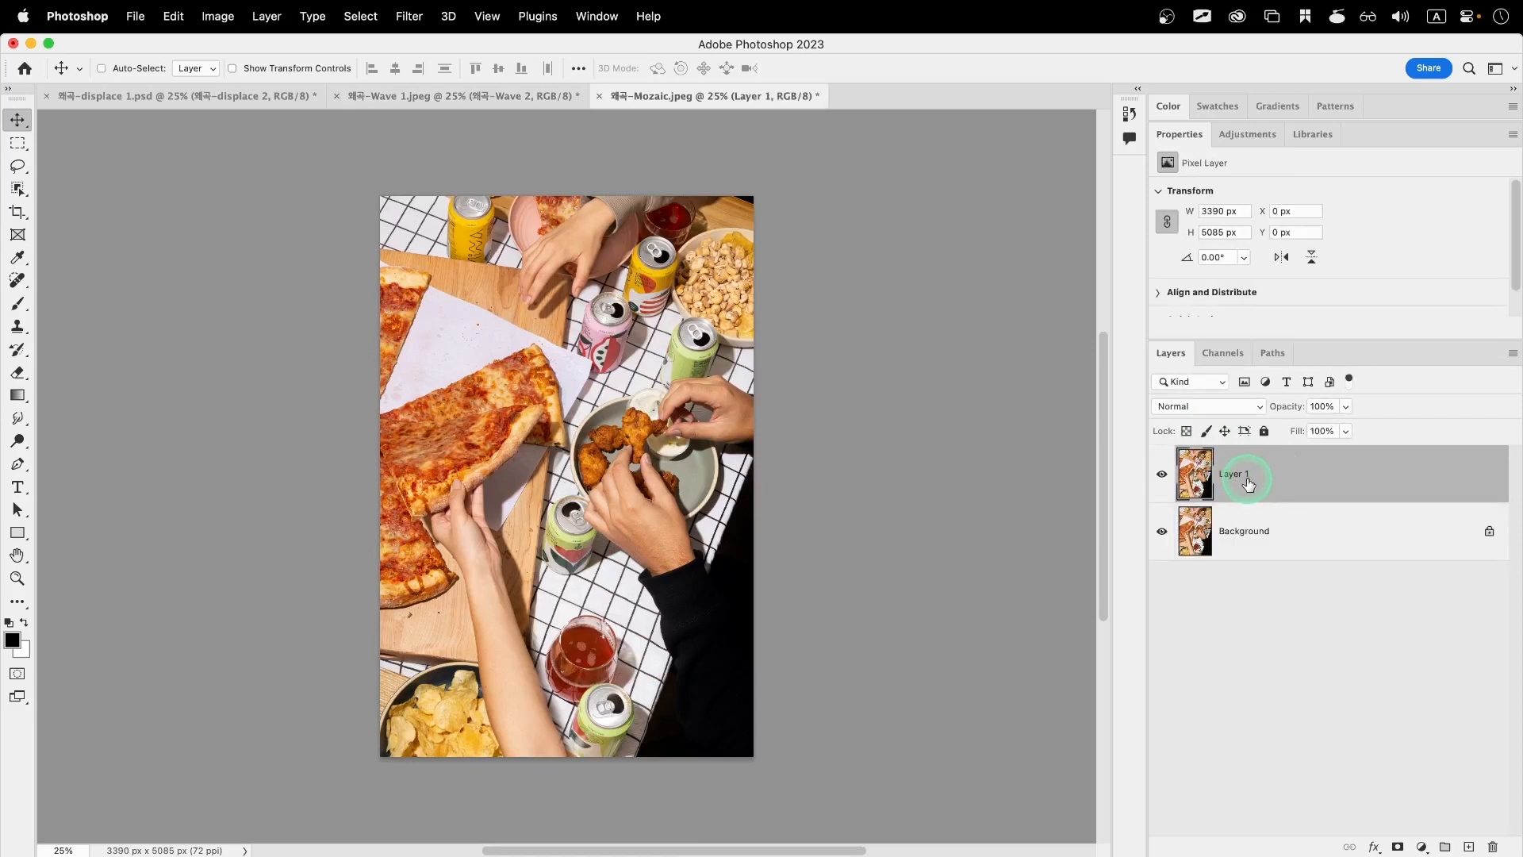
# Apply the Mosaic pixelate filter to the duplicated food photo layer with a cell size of 150 square
pyautogui.click(405, 17)
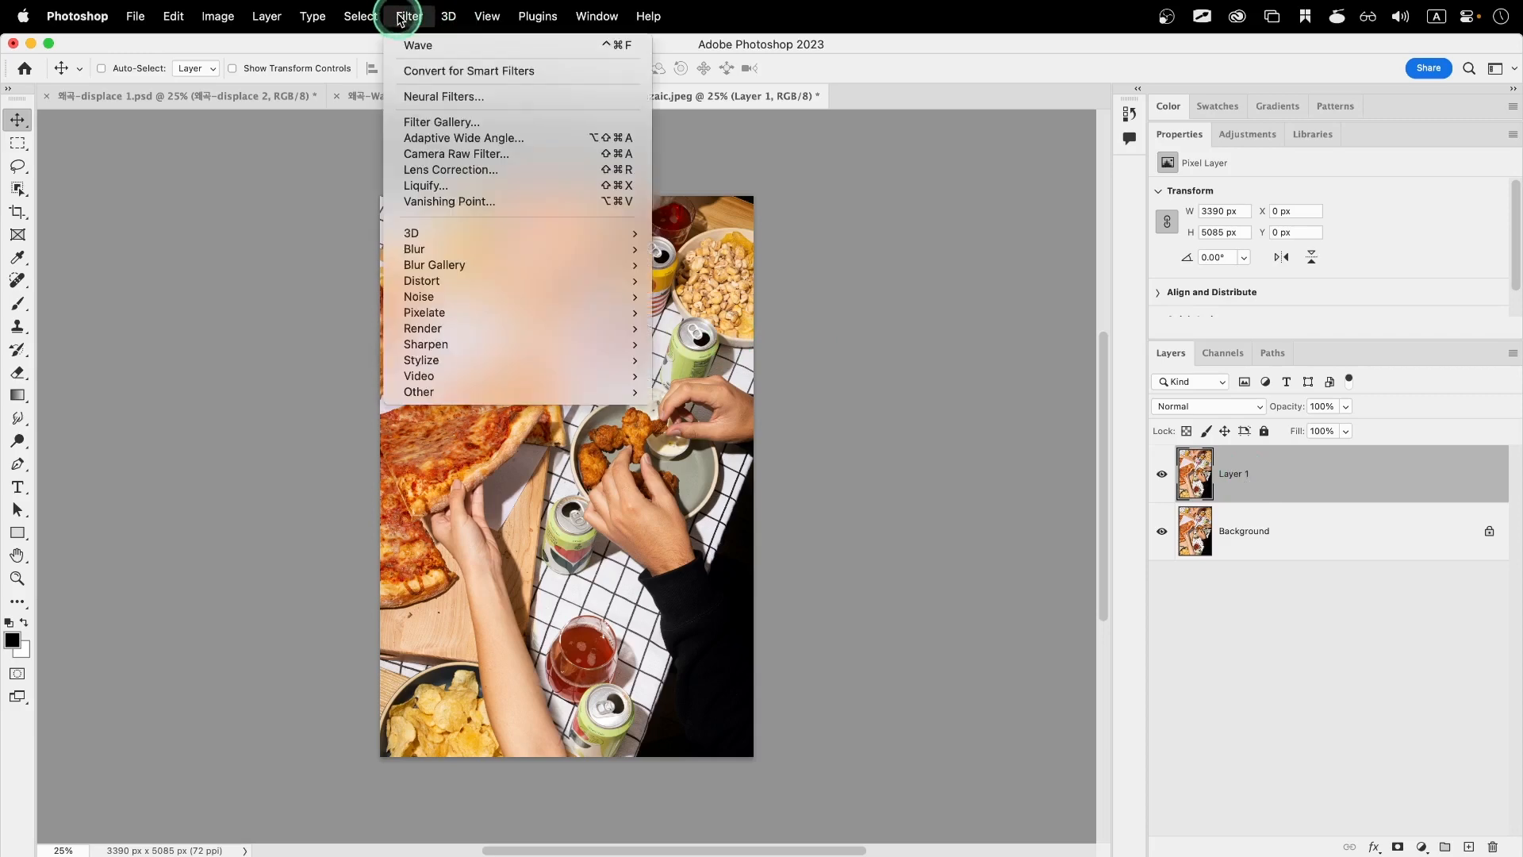
pyautogui.click(489, 313)
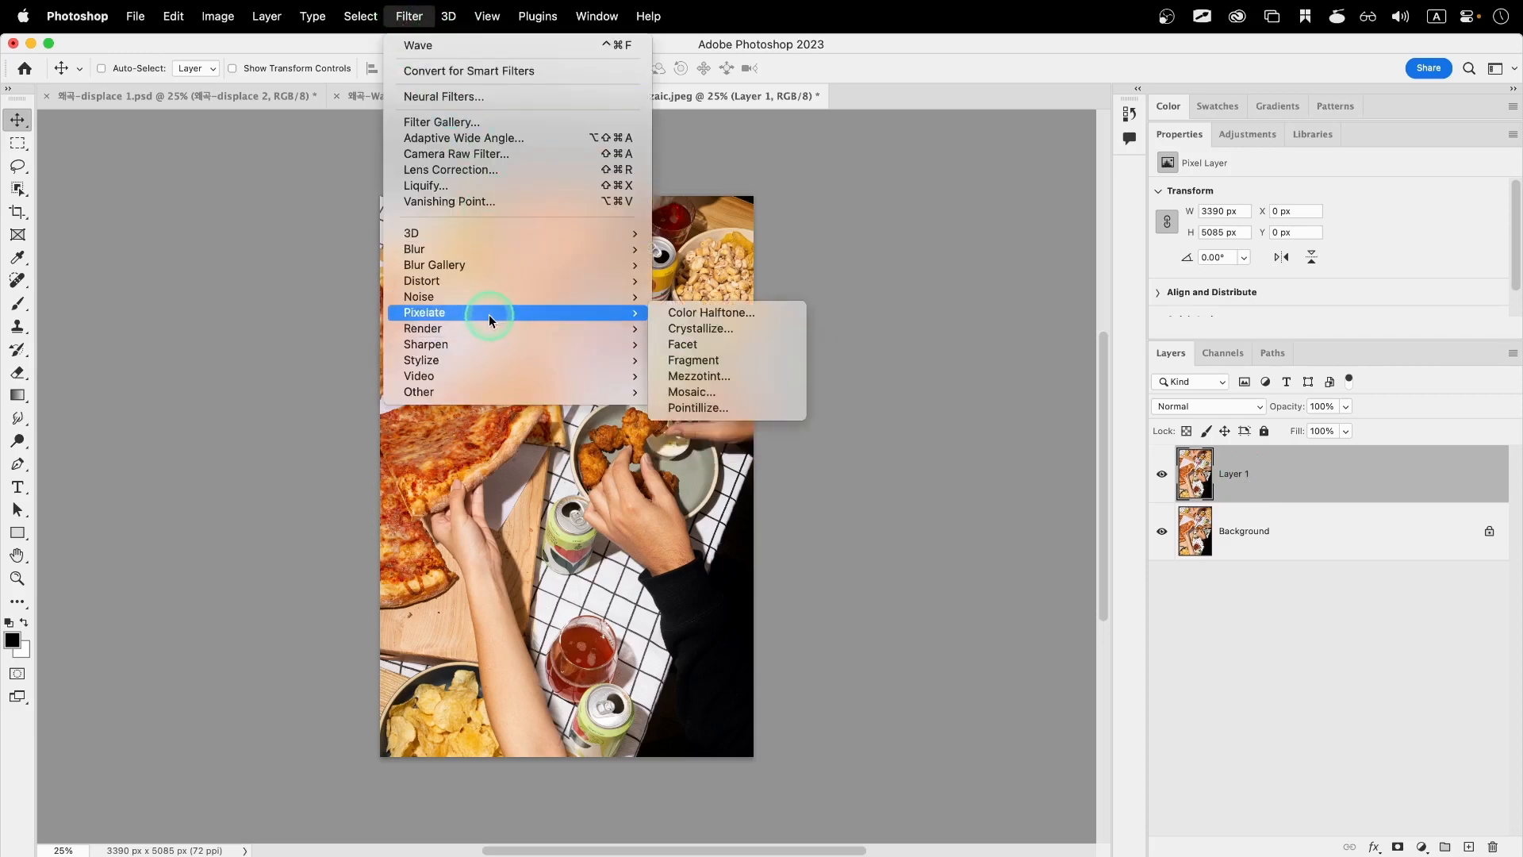
pyautogui.click(706, 393)
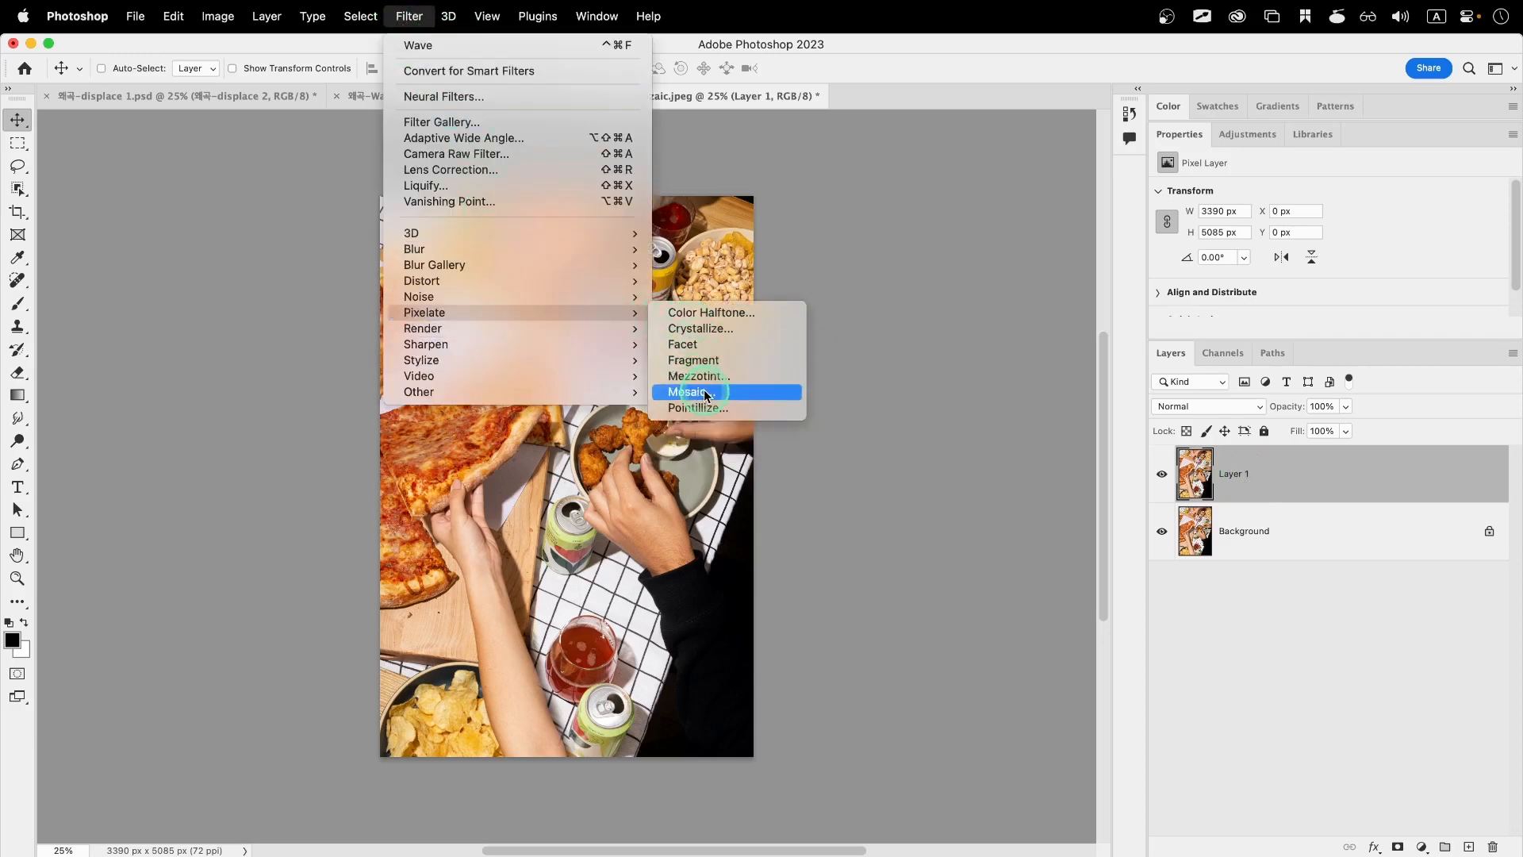
pyautogui.click(705, 394)
pyautogui.moveTo(754, 249); pyautogui.dragTo(911, 275)
pyautogui.click(887, 526)
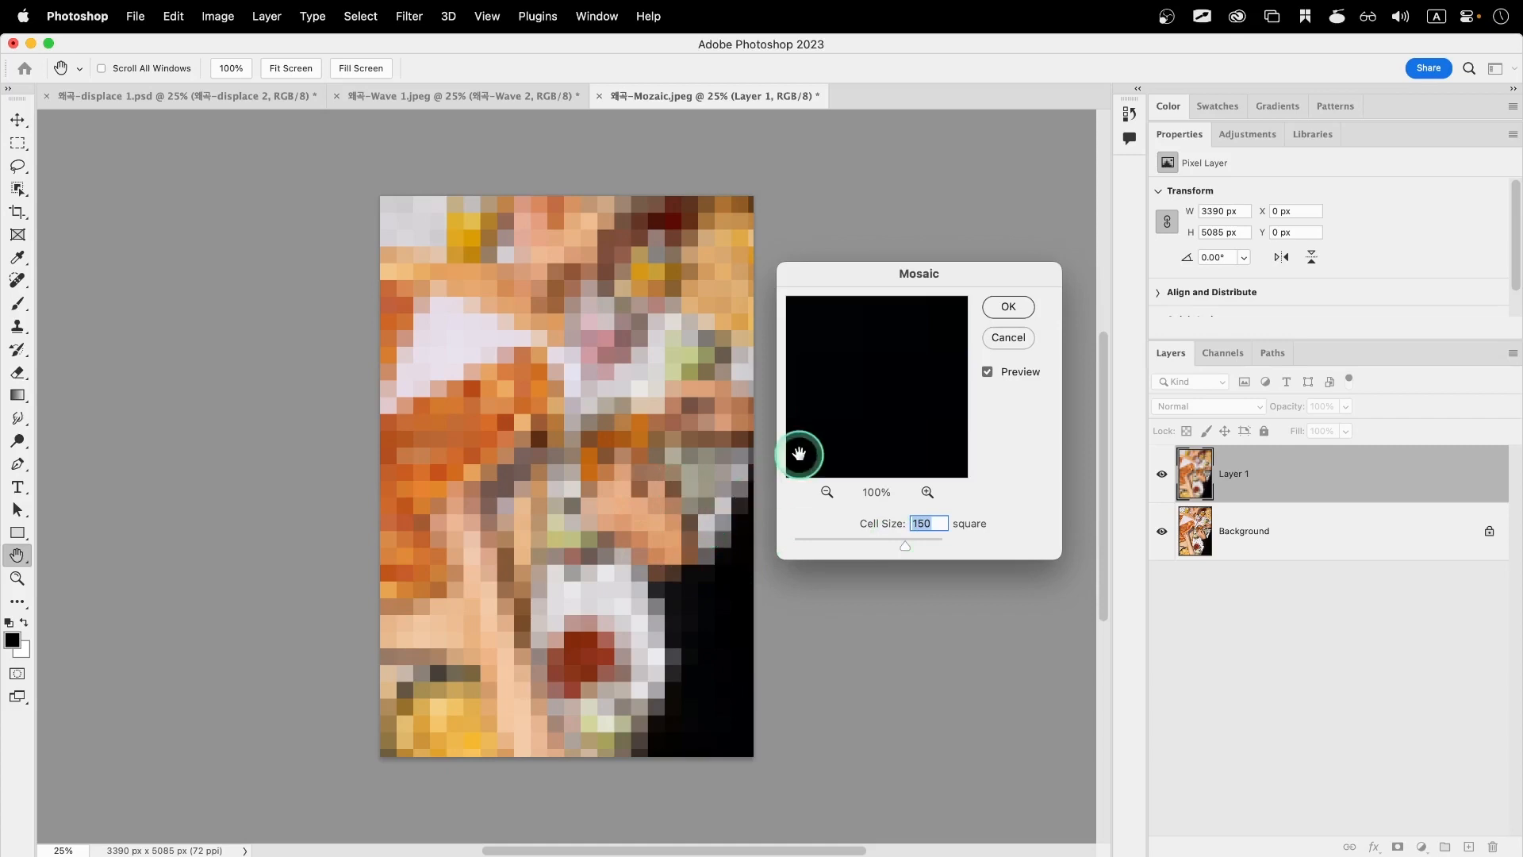
pyautogui.click(1007, 307)
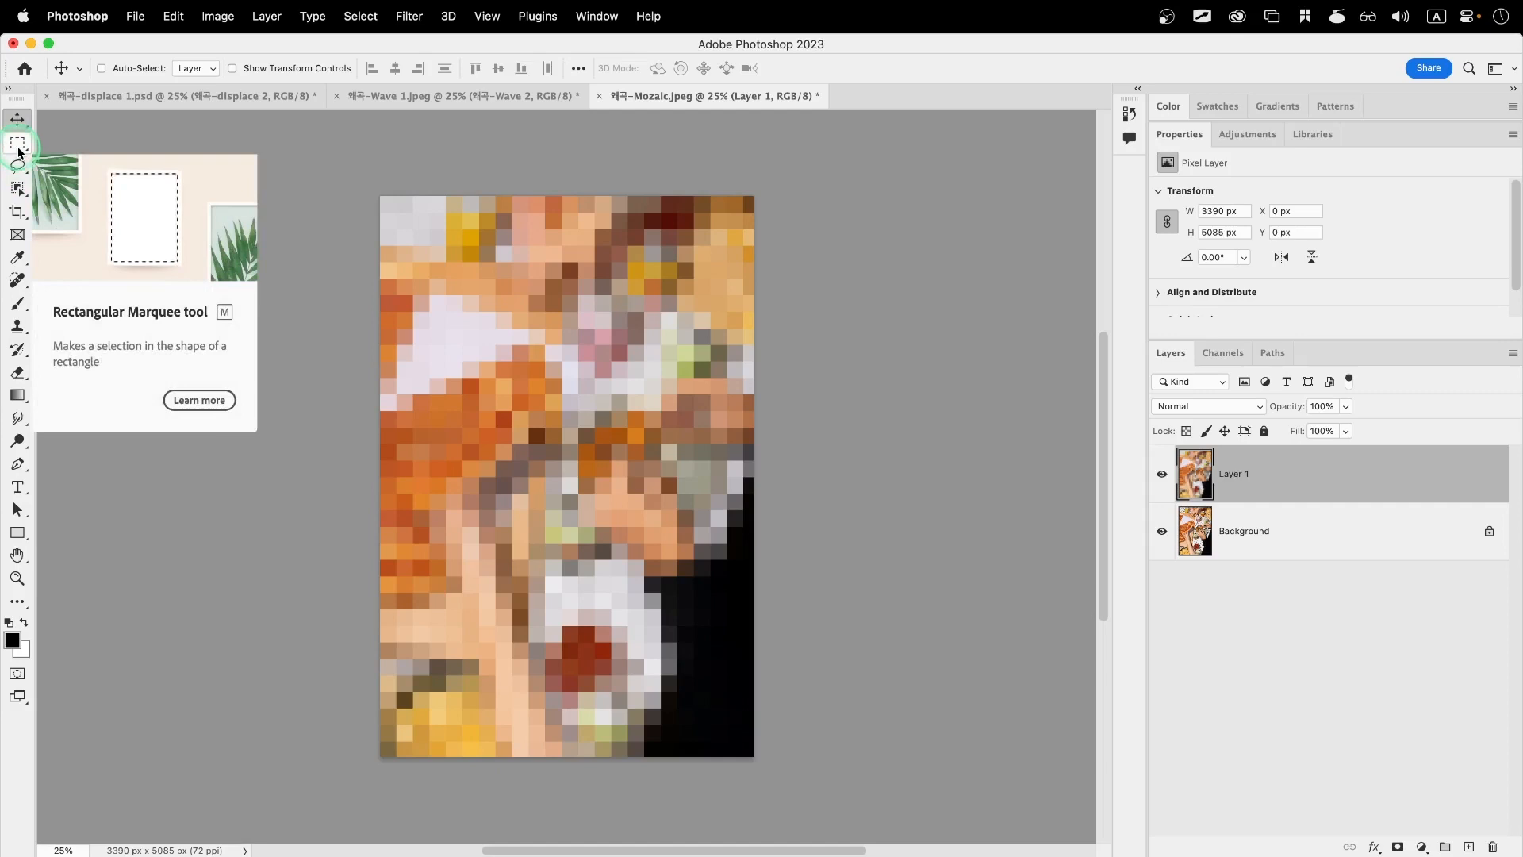
# Mask Layer 1 to a rectangular selection of about 1652 × 663 px over the pizza slice, and compare with the layer hidden
pyautogui.click(17, 144)
pyautogui.moveTo(370, 374); pyautogui.dragTo(561, 447)
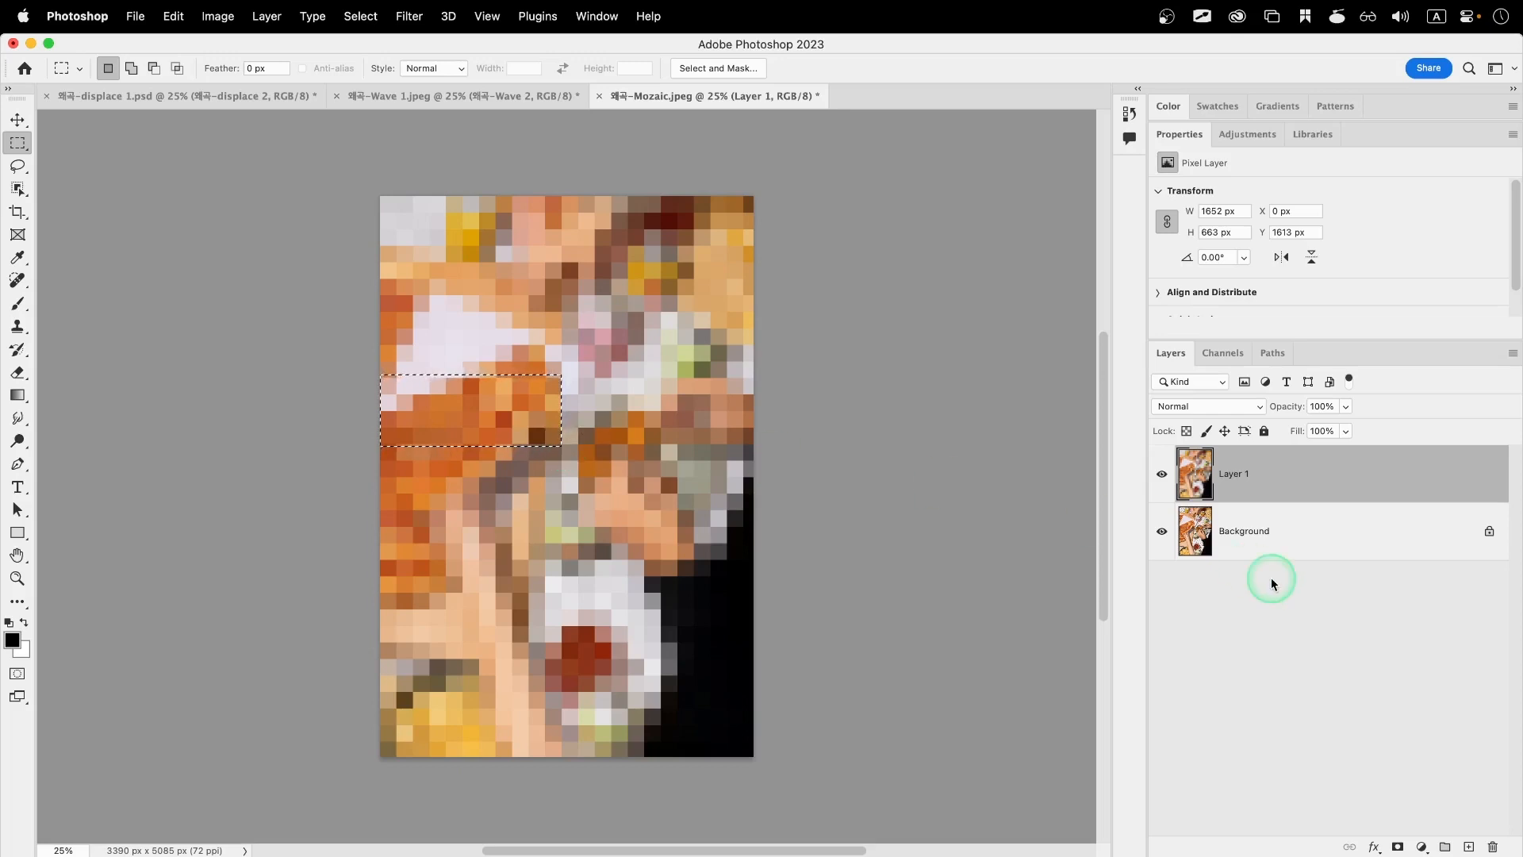
pyautogui.click(1399, 846)
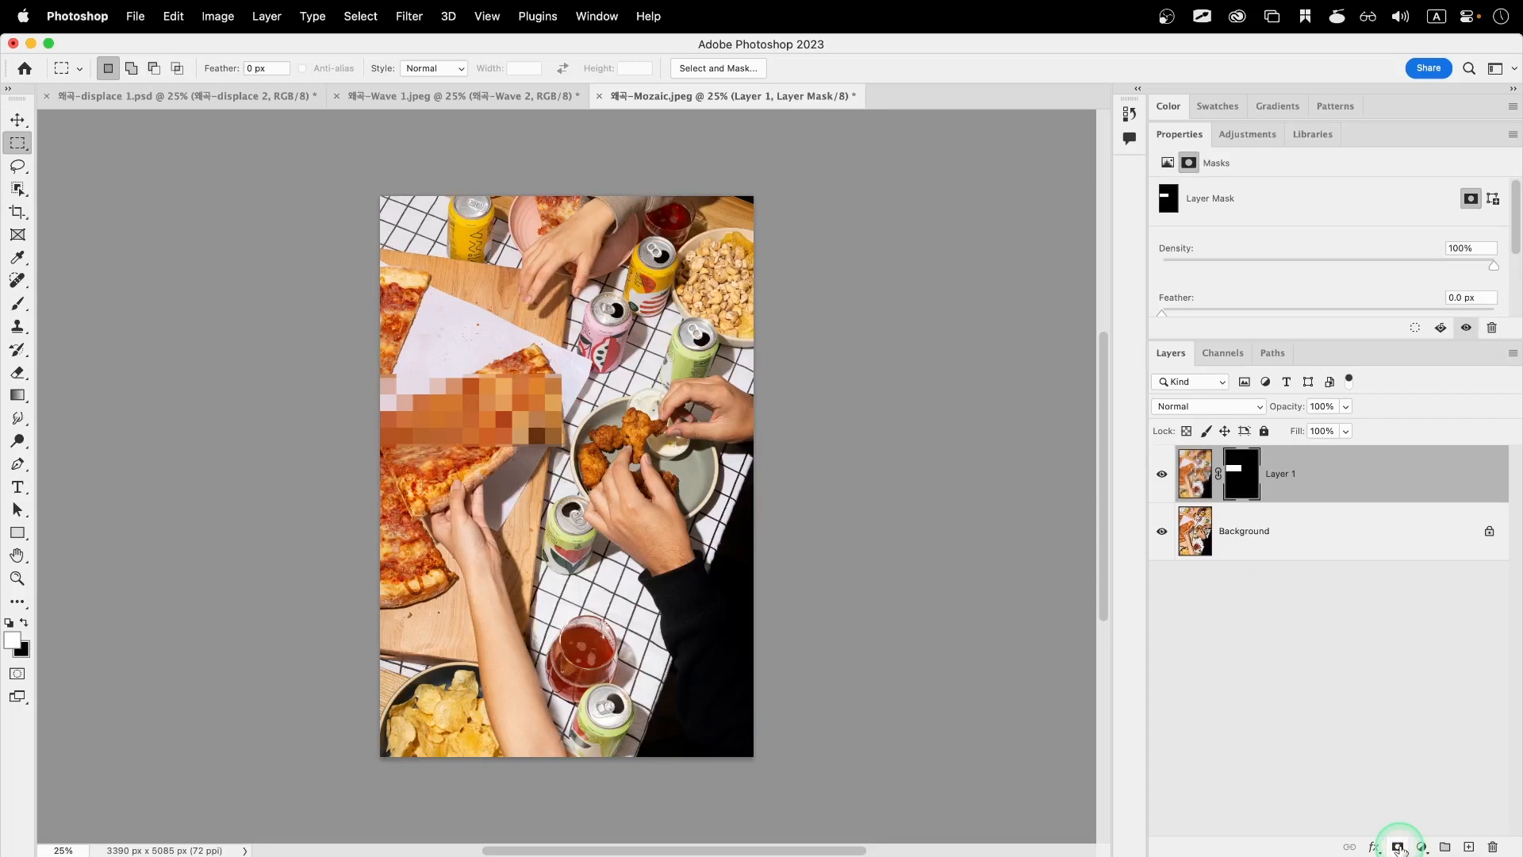
pyautogui.click(1236, 476)
pyautogui.click(1161, 476)
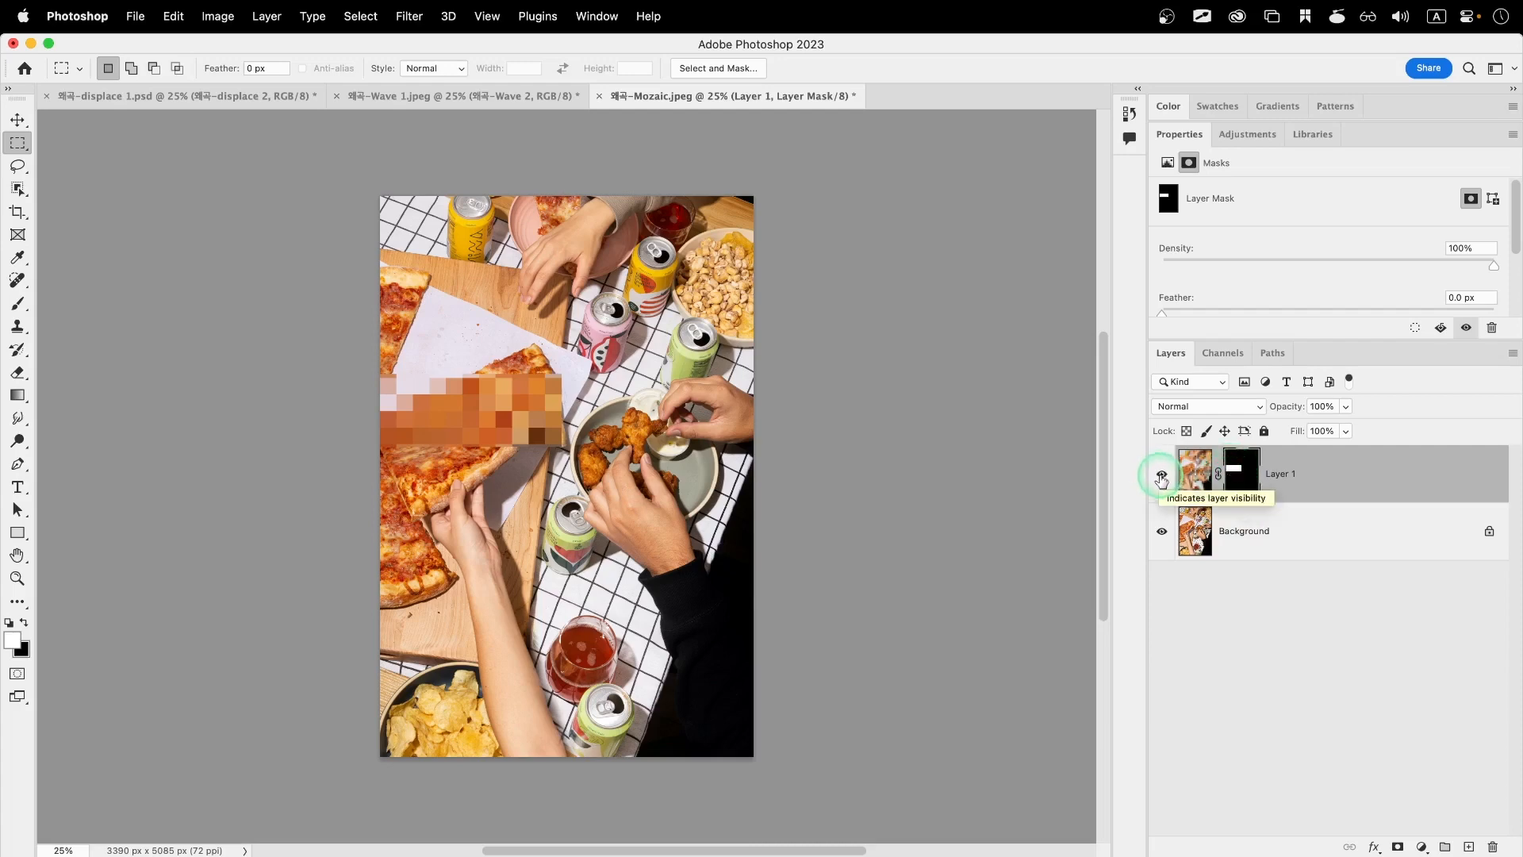
pyautogui.click(1161, 476)
# Try to enlarge the mosaic layer together with its linked mask to about 157%
pyautogui.click(897, 465)
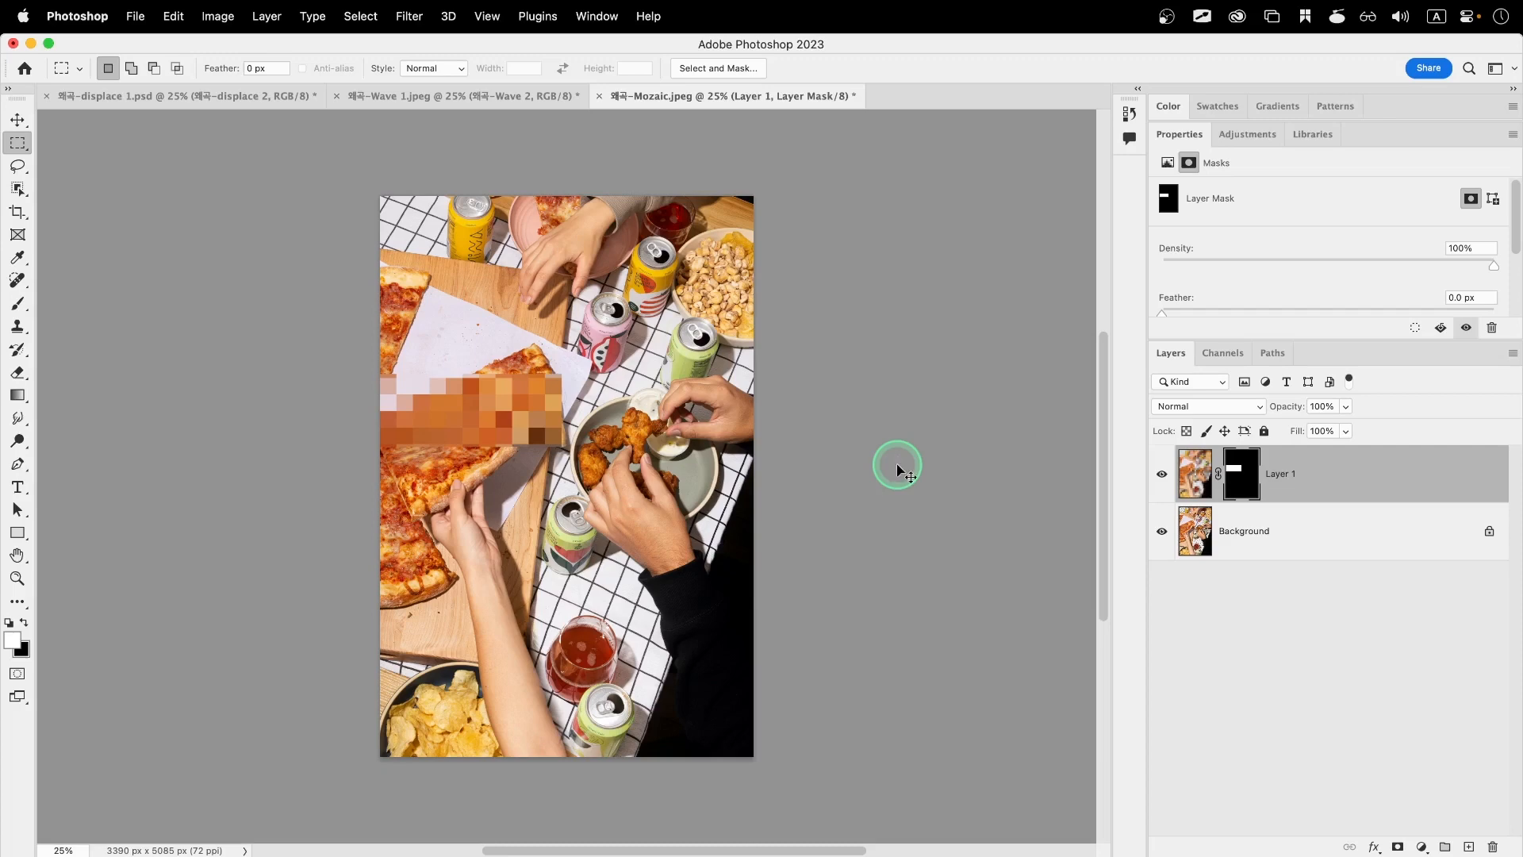
pyautogui.press('super+t')
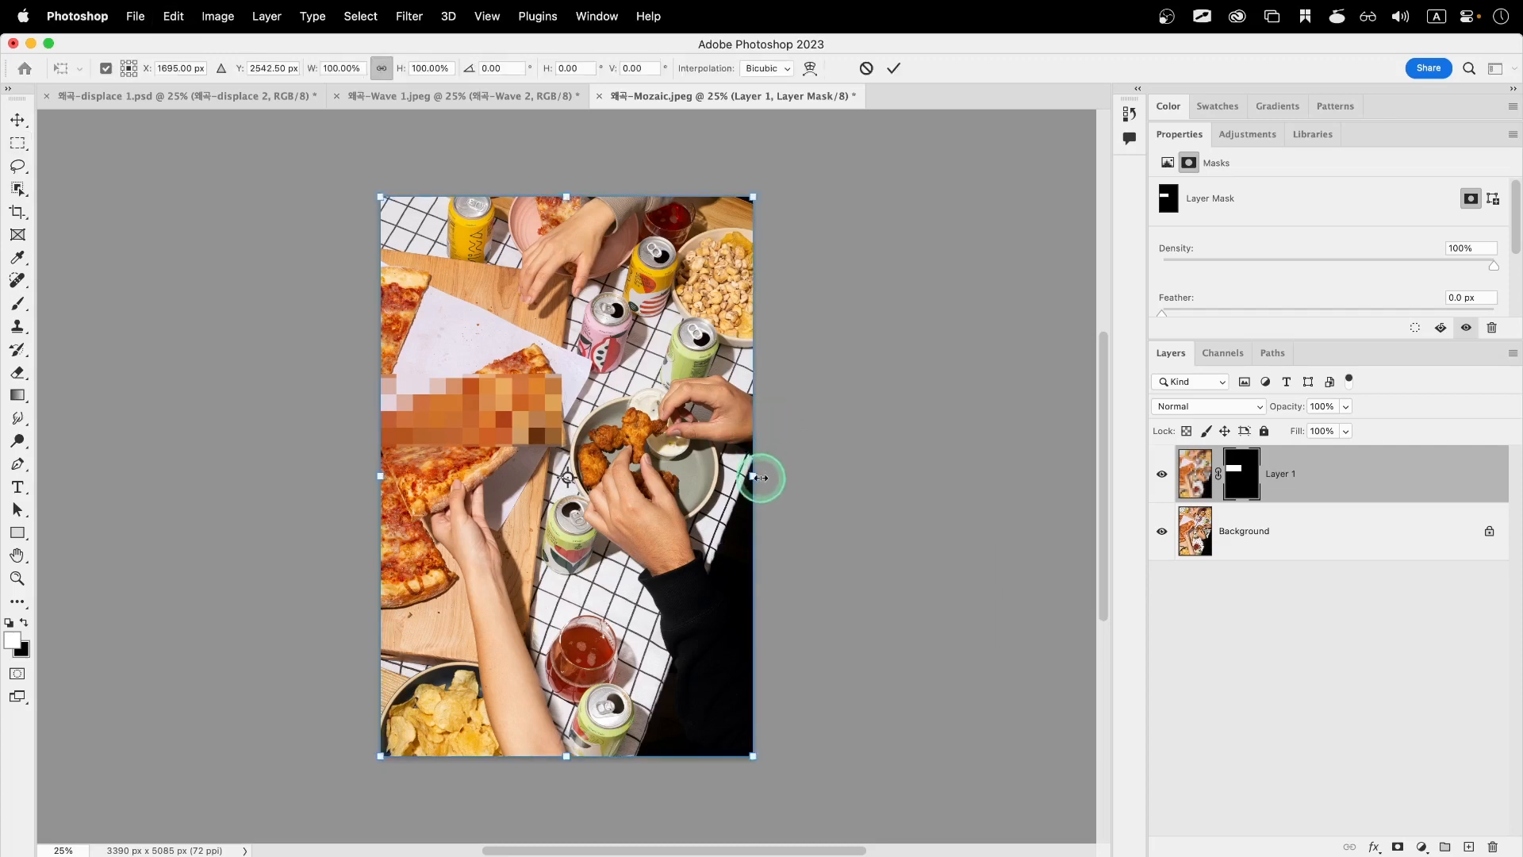
pyautogui.moveTo(758, 471); pyautogui.dragTo(969, 463)
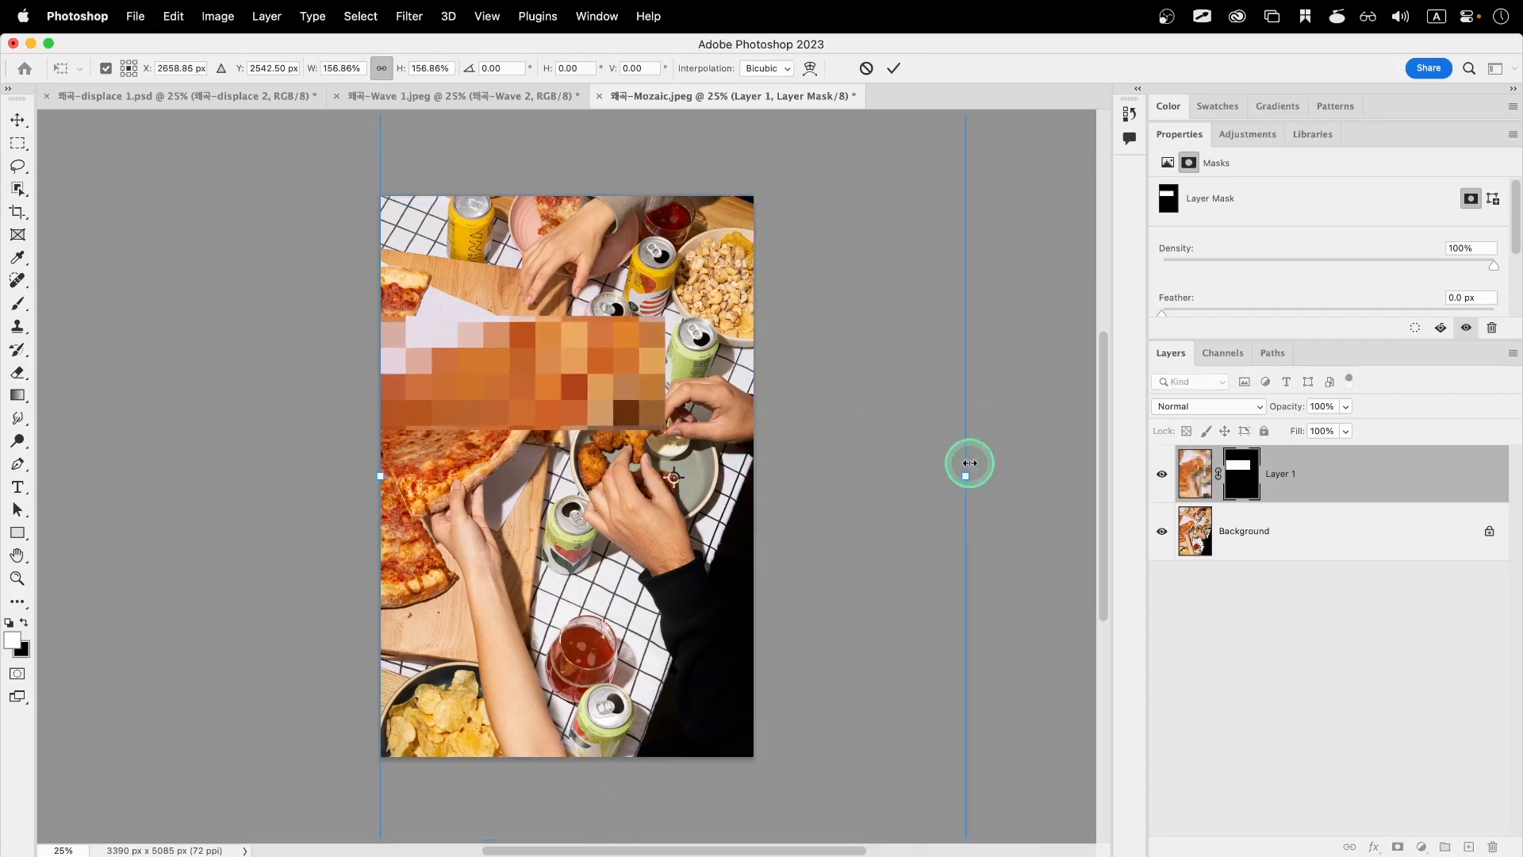
pyautogui.press('Return')
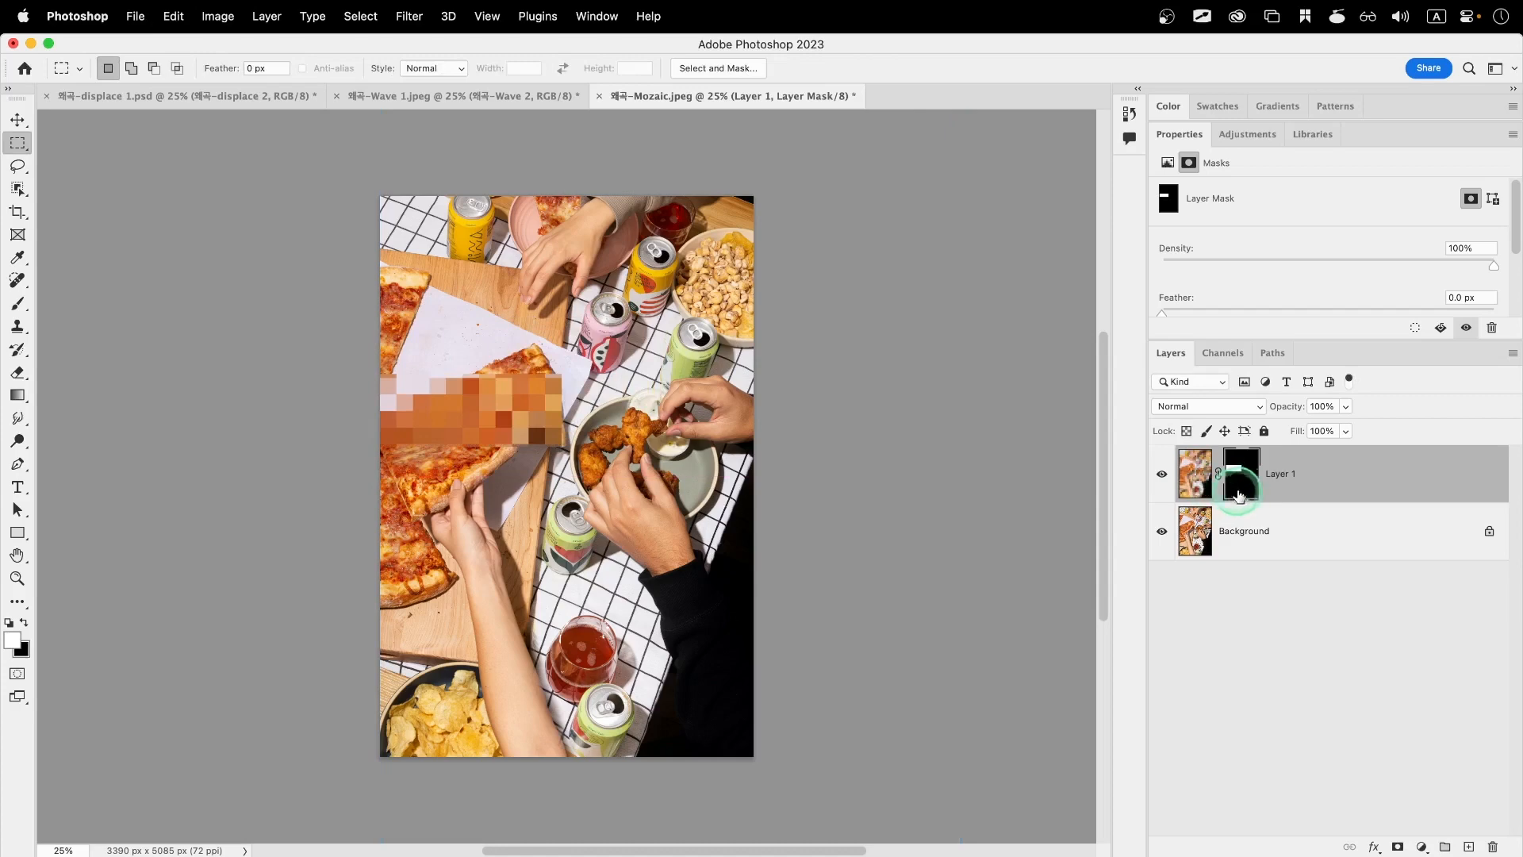
# Unlink the layer mask from Layer 1's image and select the mask for editing
pyautogui.click(1219, 476)
pyautogui.click(1219, 479)
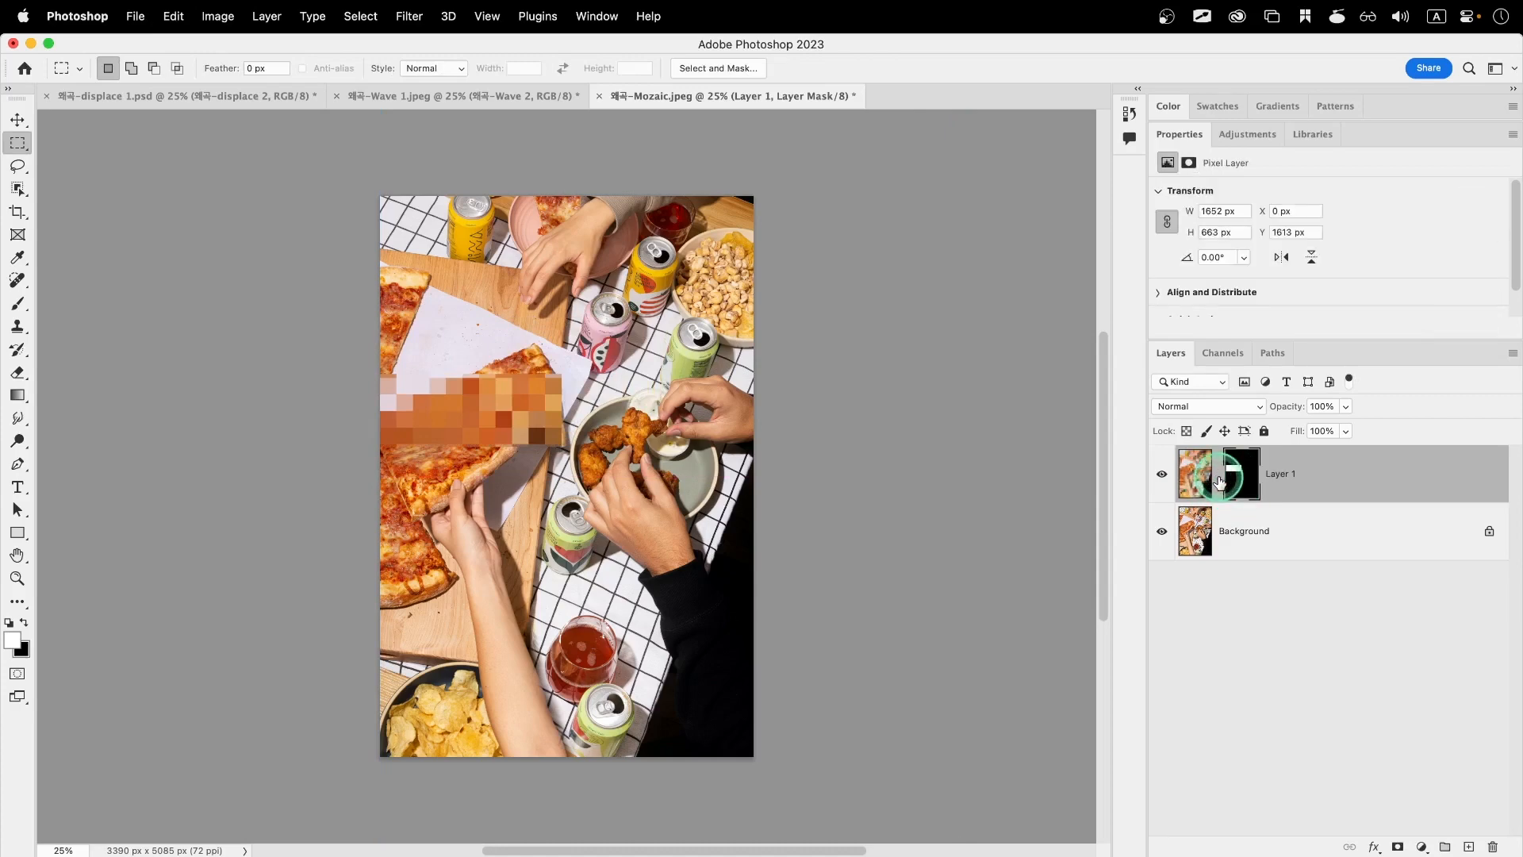
pyautogui.click(1195, 473)
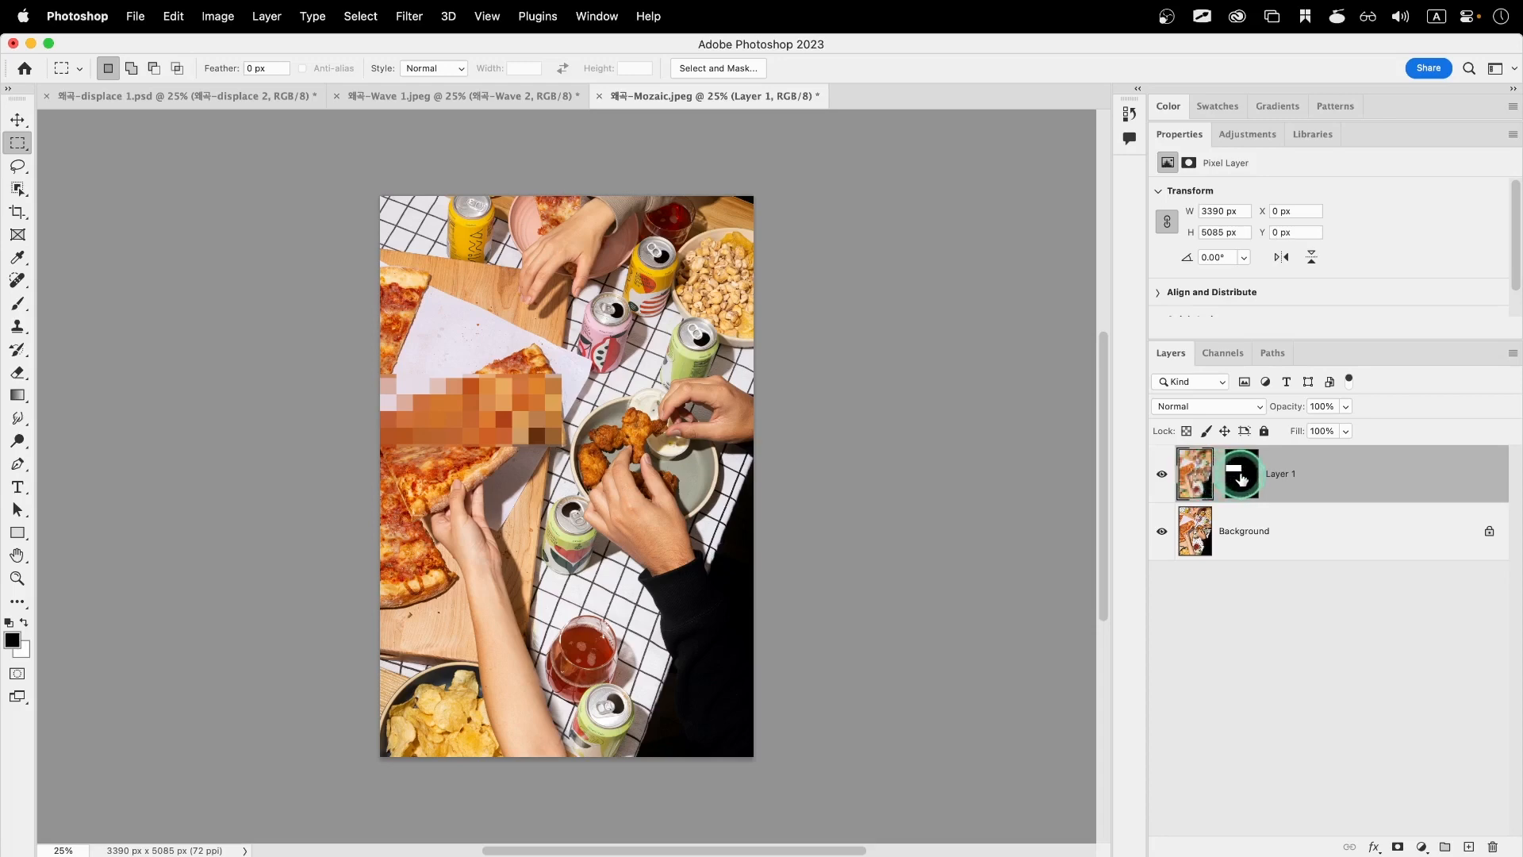
pyautogui.click(1242, 478)
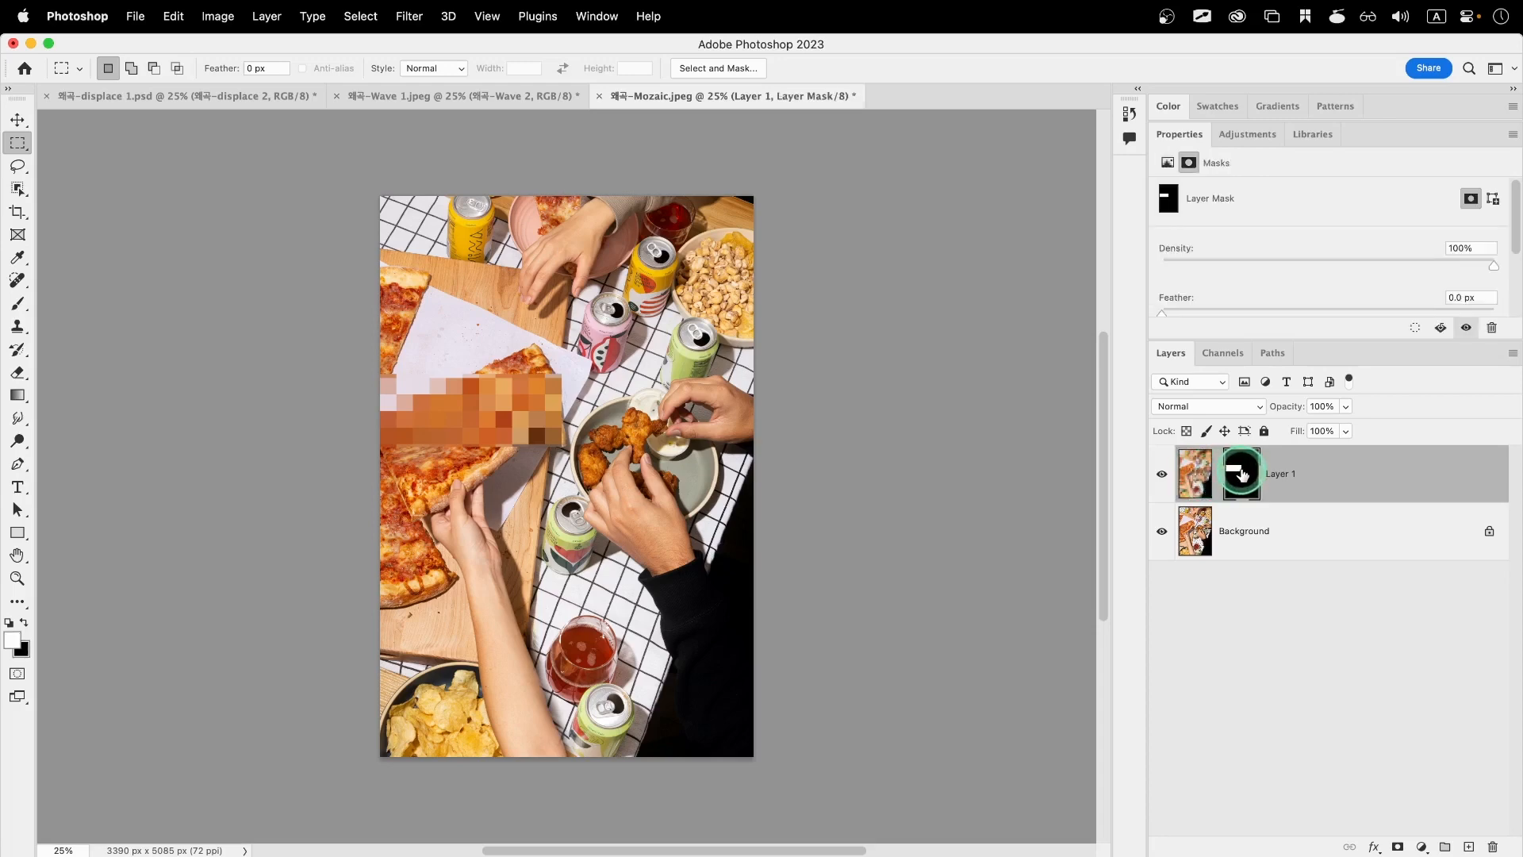
# Transform only the mask, widening it from the photo's left edge to the fried chicken plate and reducing its height to about 80%
pyautogui.press('super+t')
pyautogui.moveTo(563, 410); pyautogui.dragTo(659, 410)
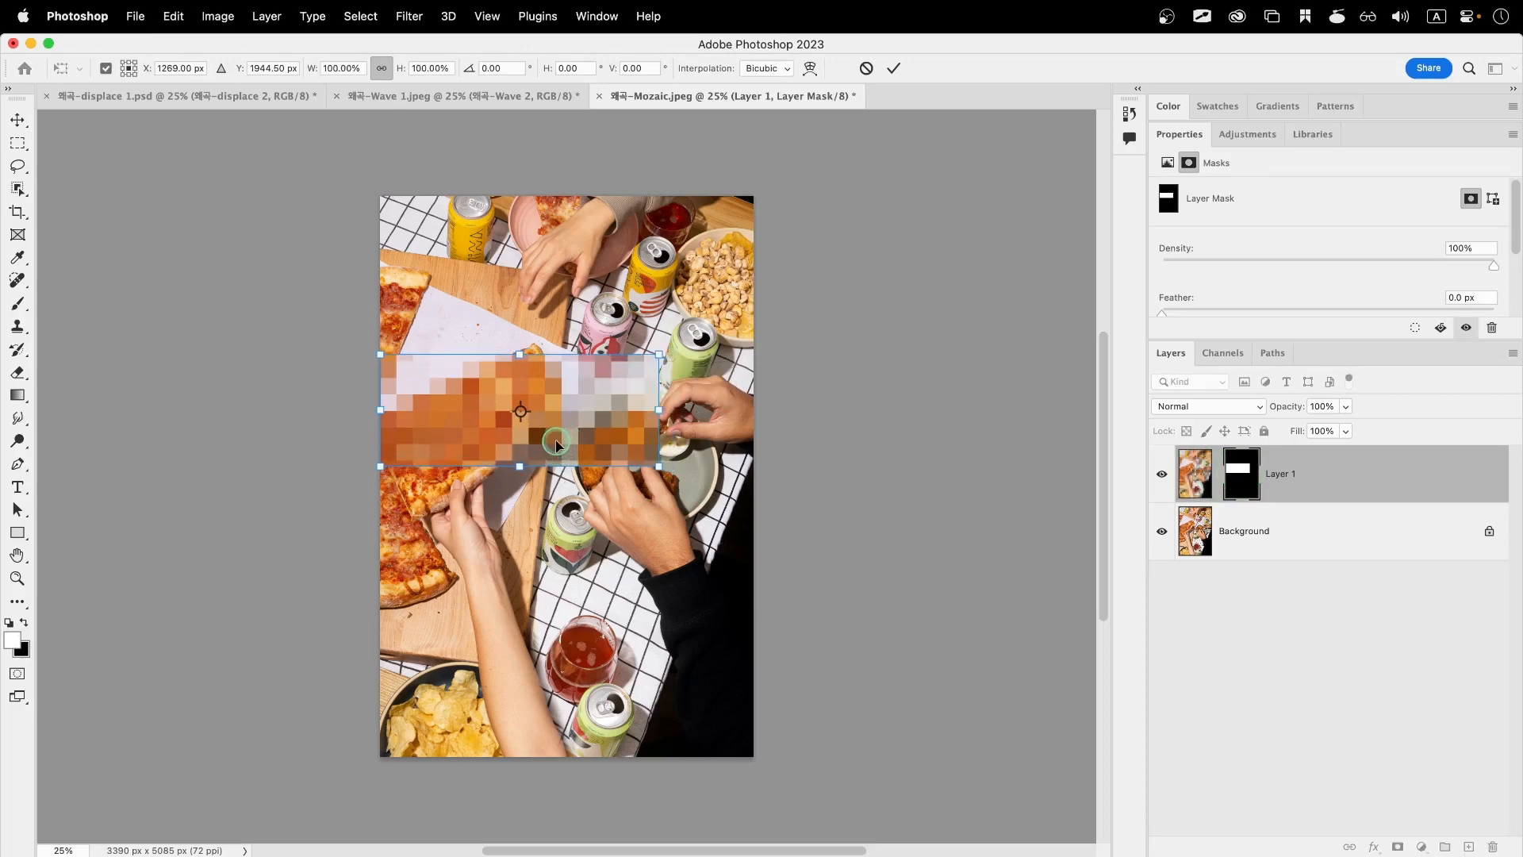
pyautogui.moveTo(556, 442); pyautogui.dragTo(520, 468)
pyautogui.moveTo(520, 372); pyautogui.dragTo(517, 378)
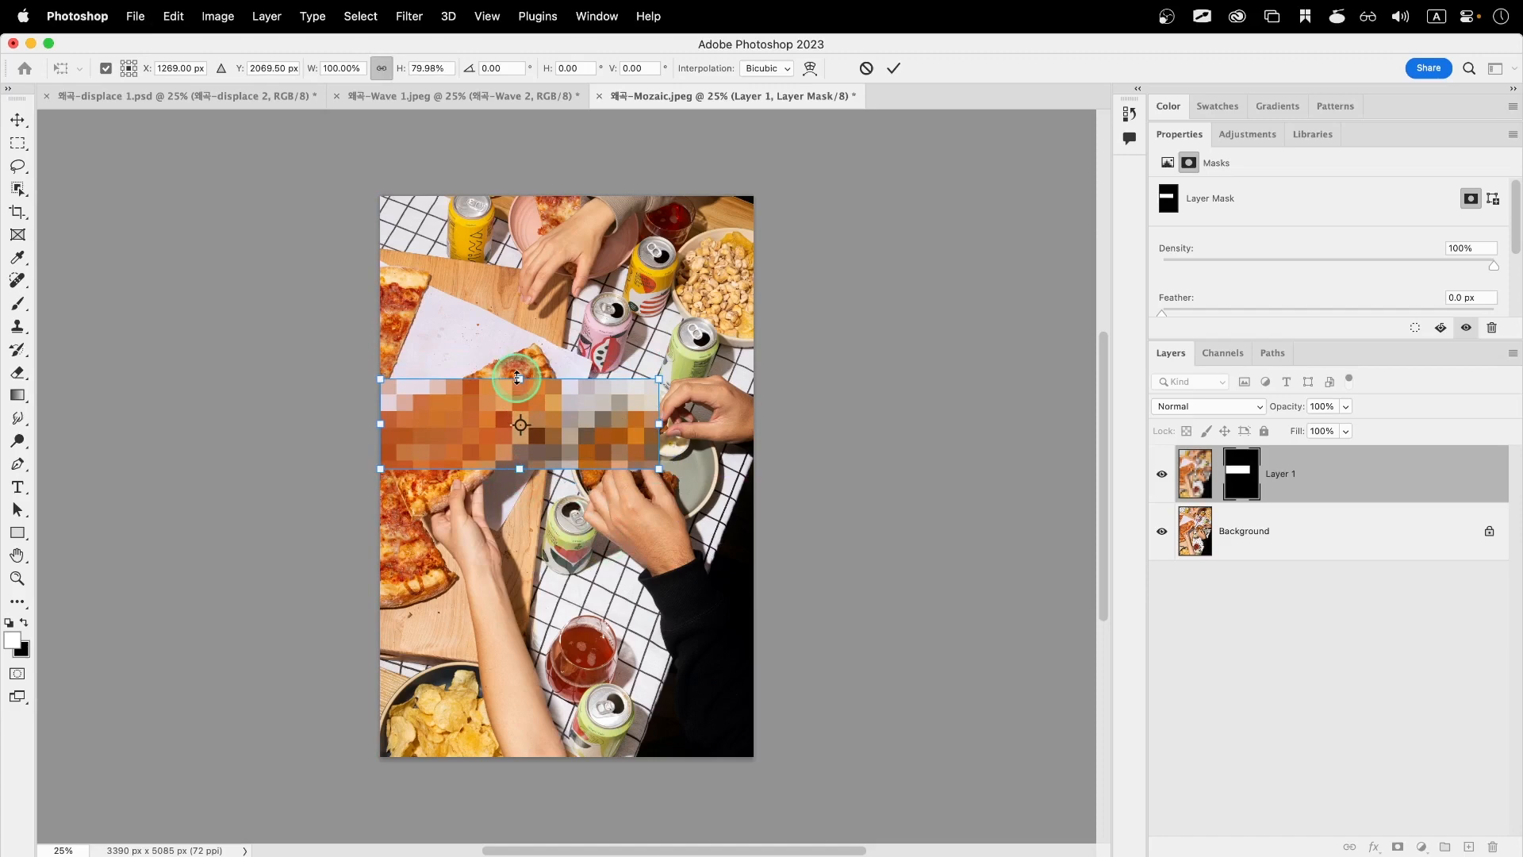
pyautogui.press('Return')
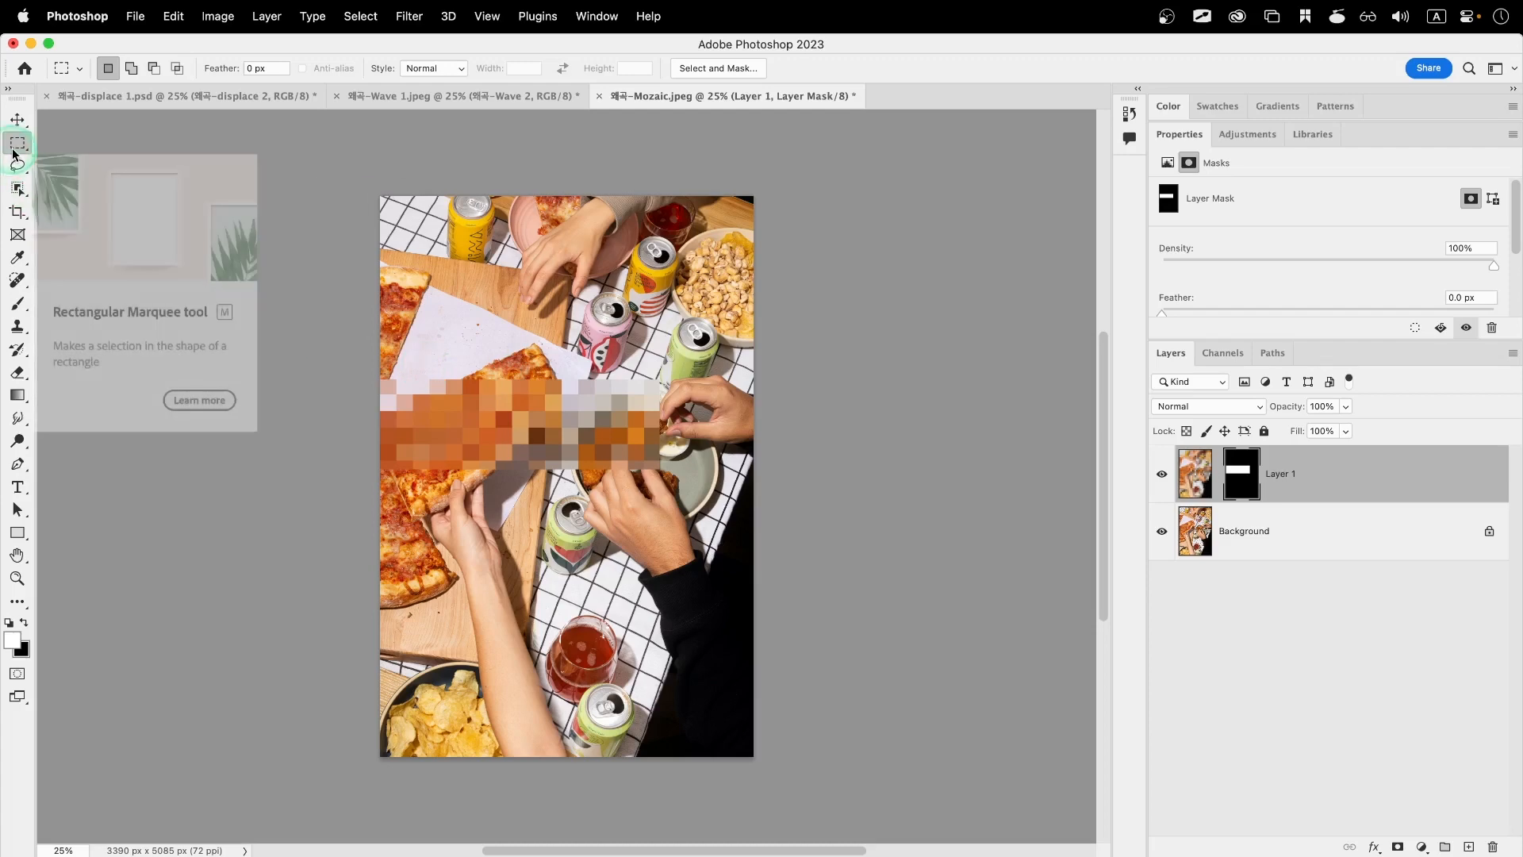
# Select a thin strip from the green can below the plate to the photo's right edge and fill it on the mask with white (ffffff)
pyautogui.moveTo(551, 537); pyautogui.dragTo(775, 568)
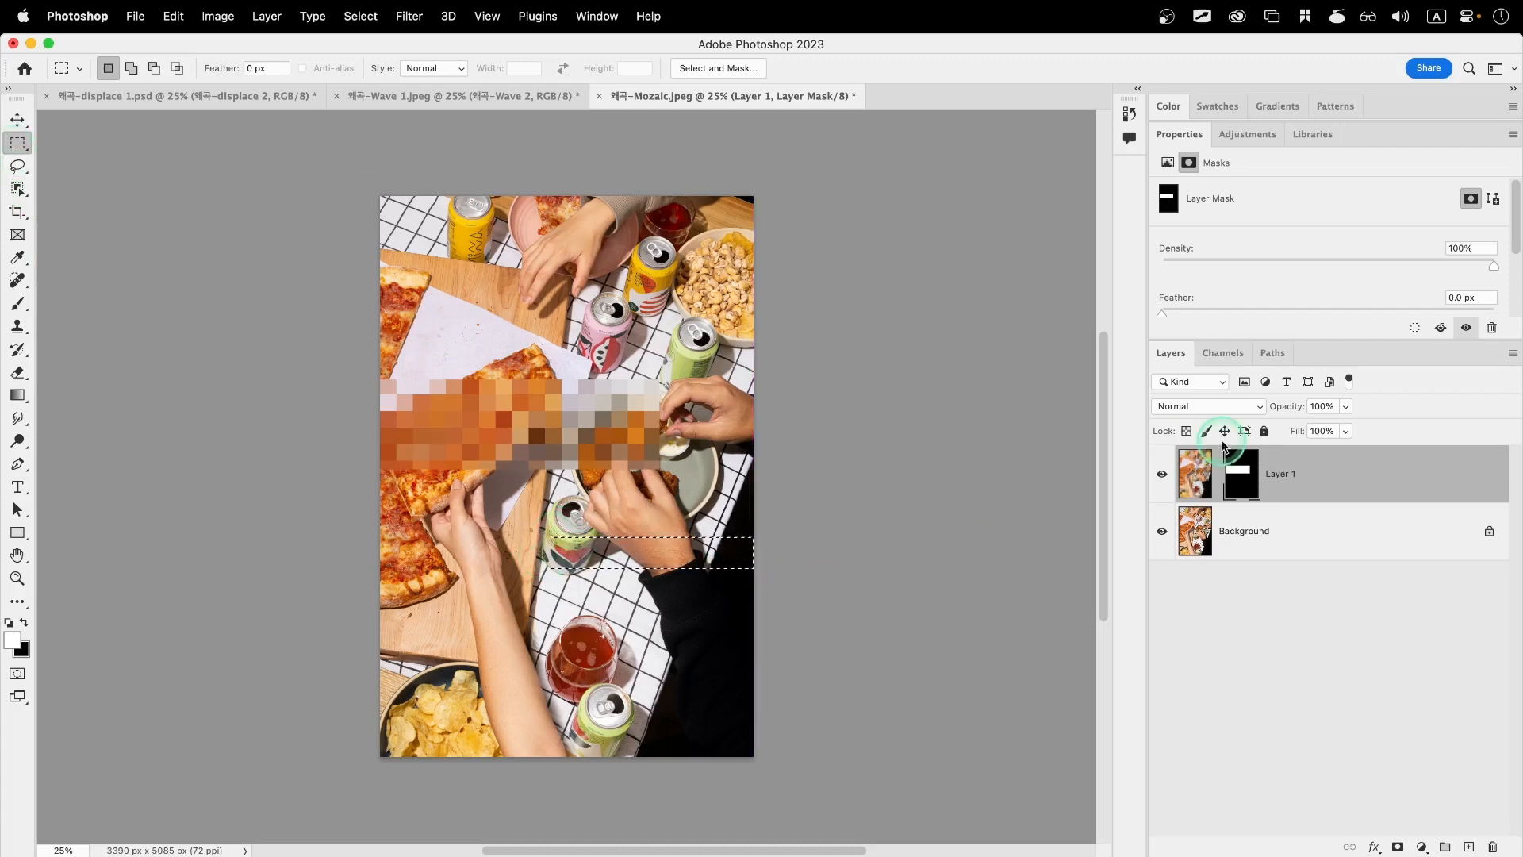
pyautogui.click(1243, 474)
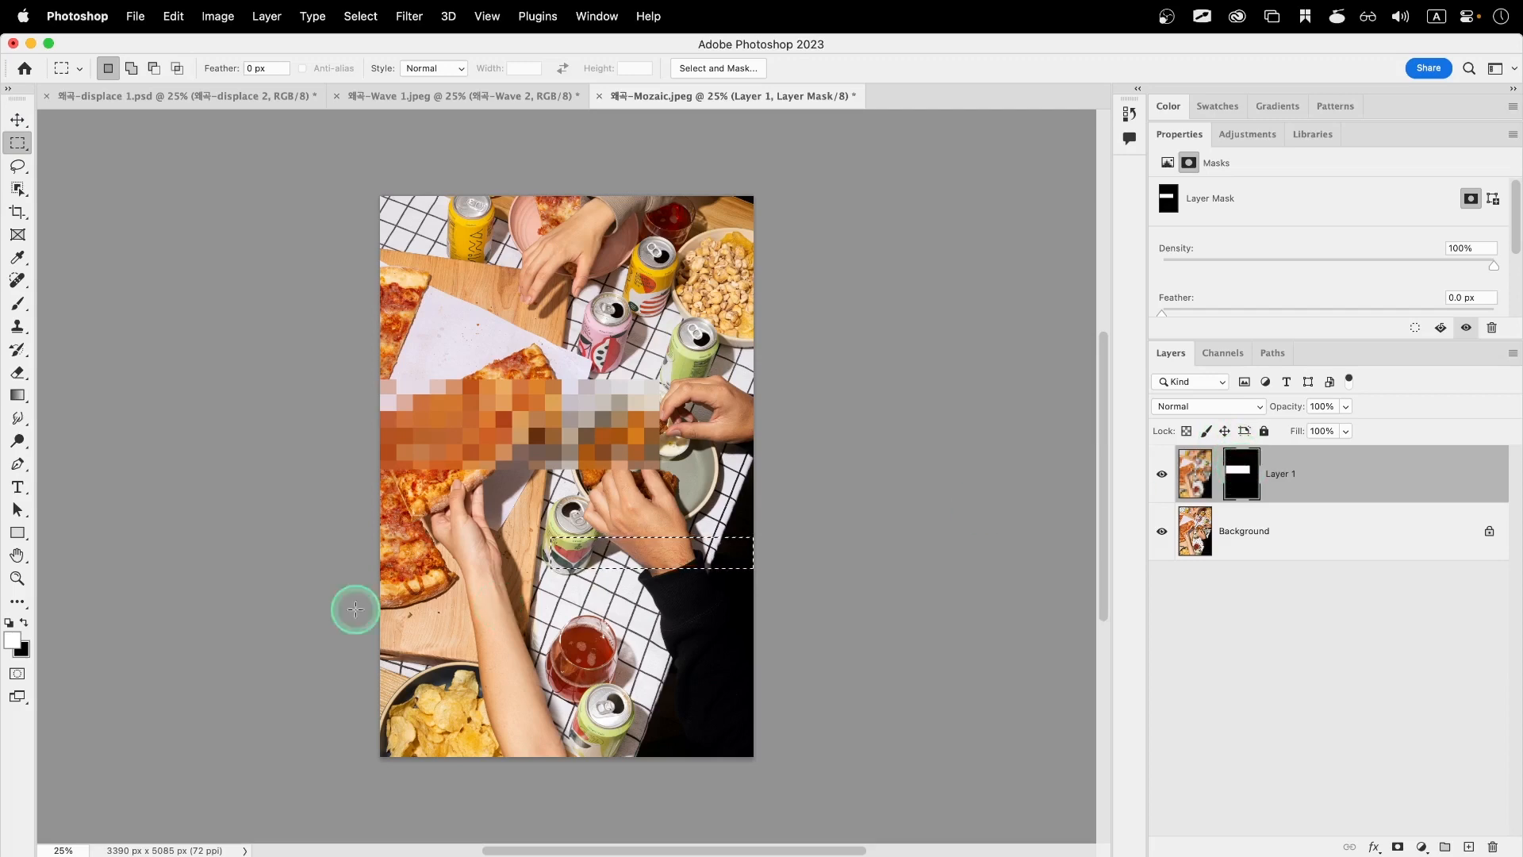
pyautogui.click(11, 641)
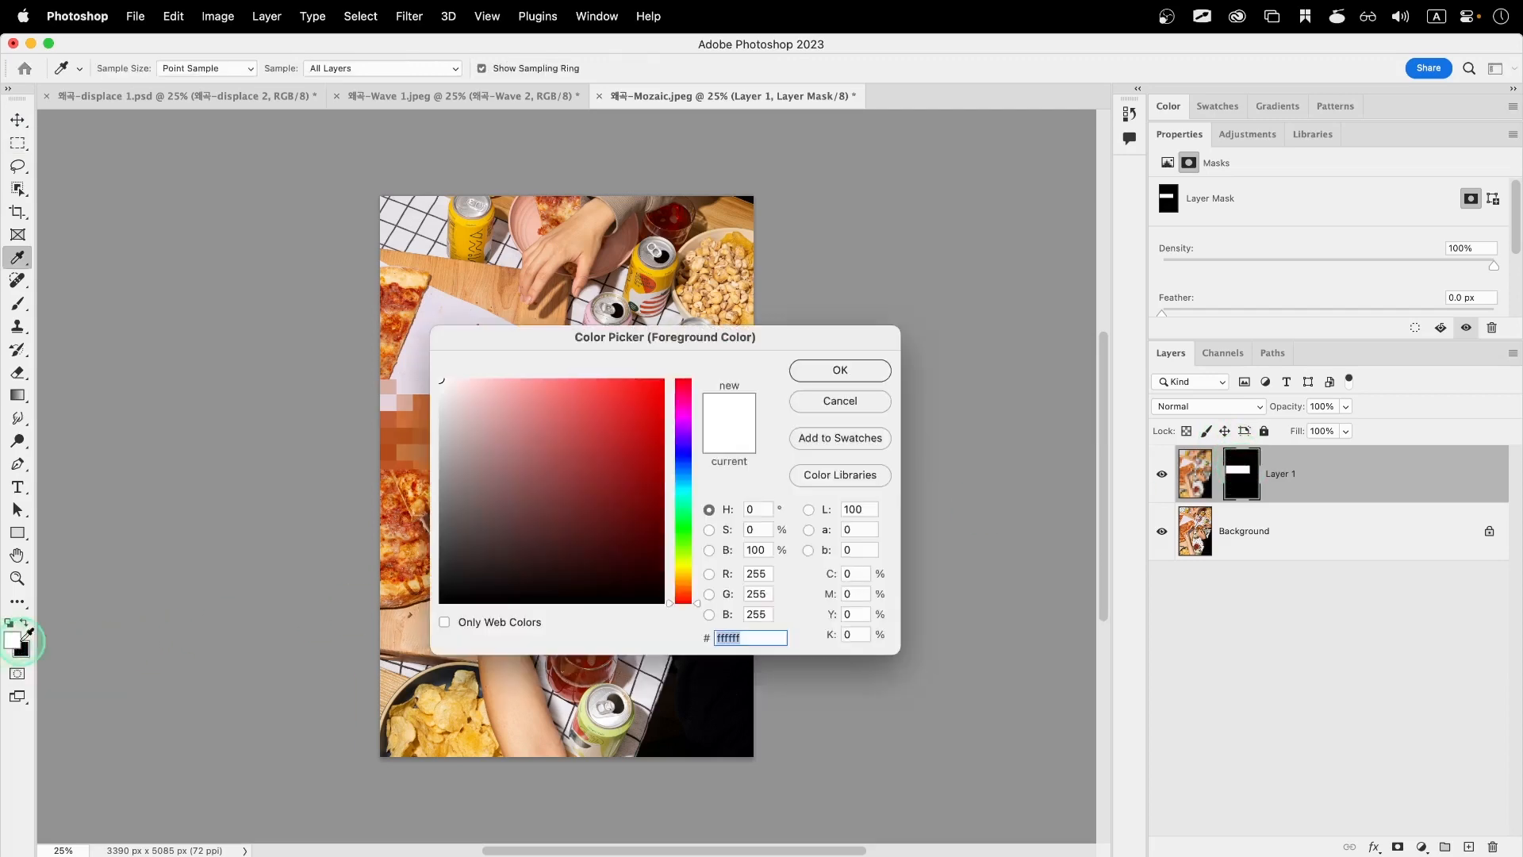
pyautogui.click(761, 637)
pyautogui.click(756, 637)
pyautogui.moveTo(711, 637); pyautogui.dragTo(745, 636)
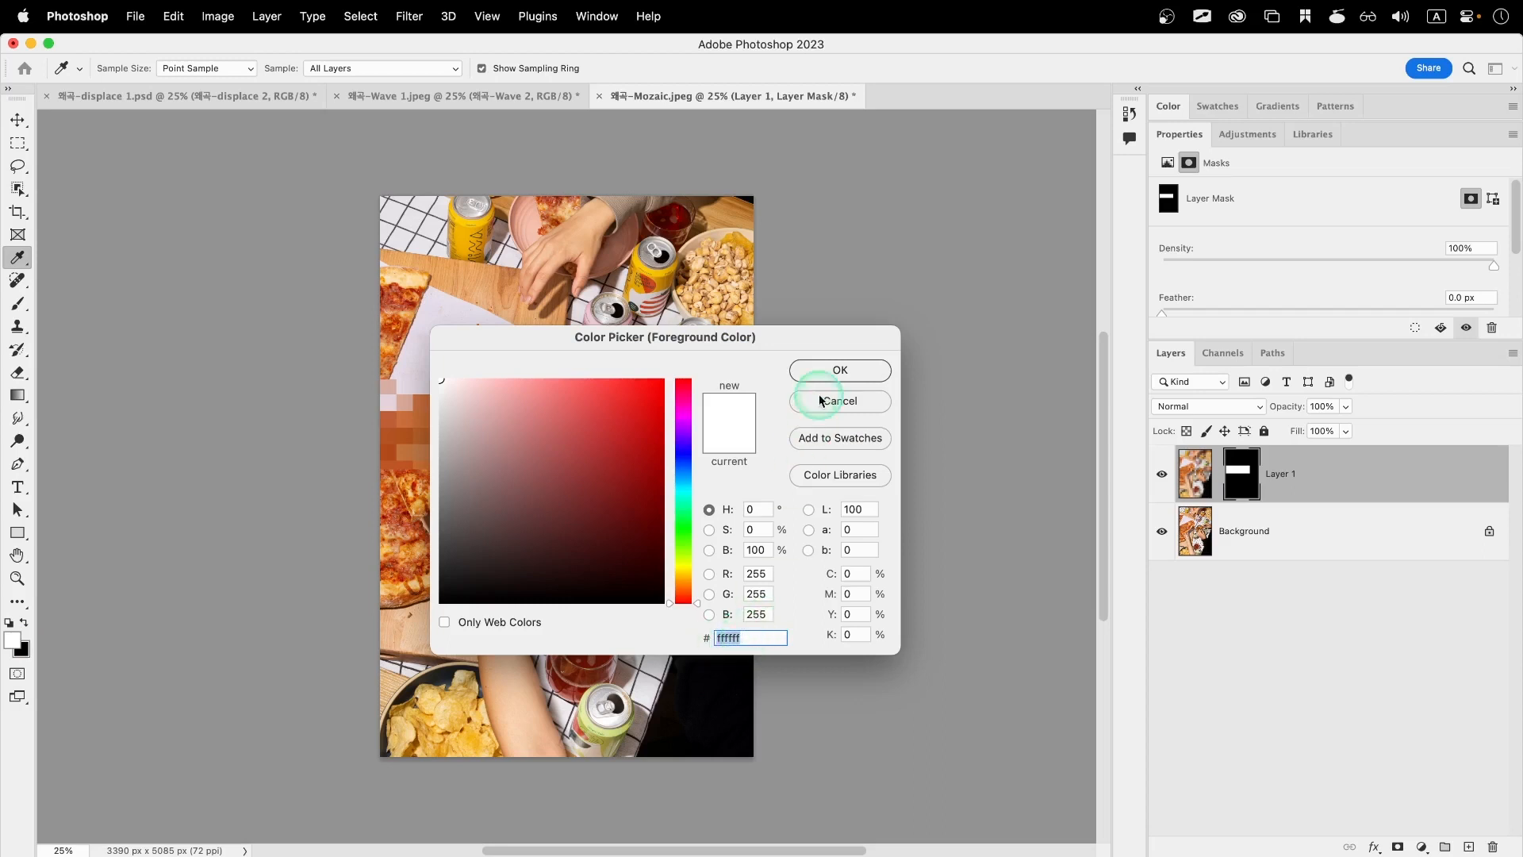
pyautogui.click(825, 369)
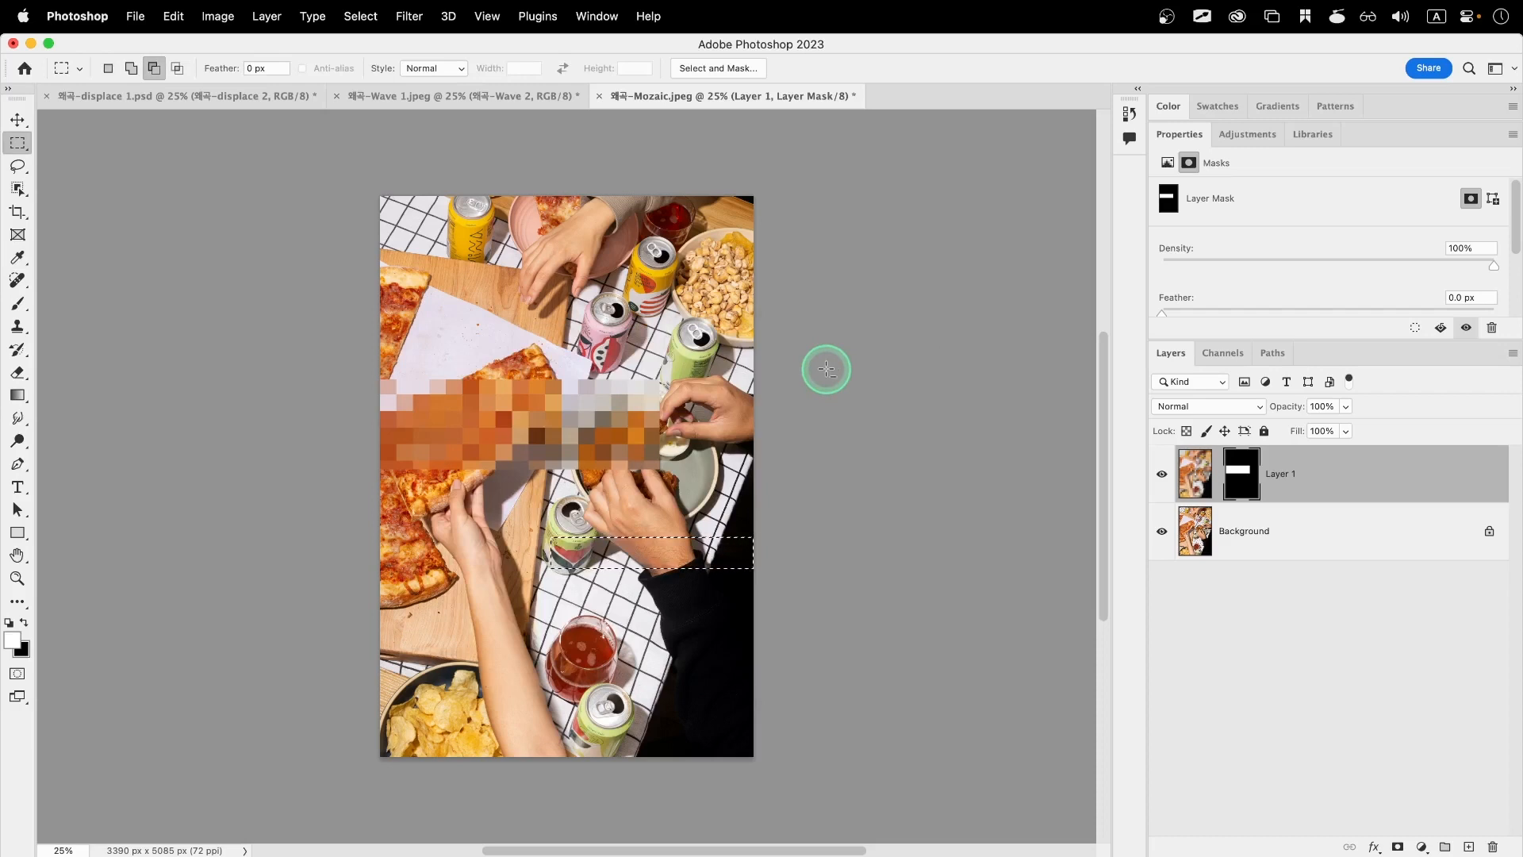
pyautogui.hotkey('alt', 'BackSpace')
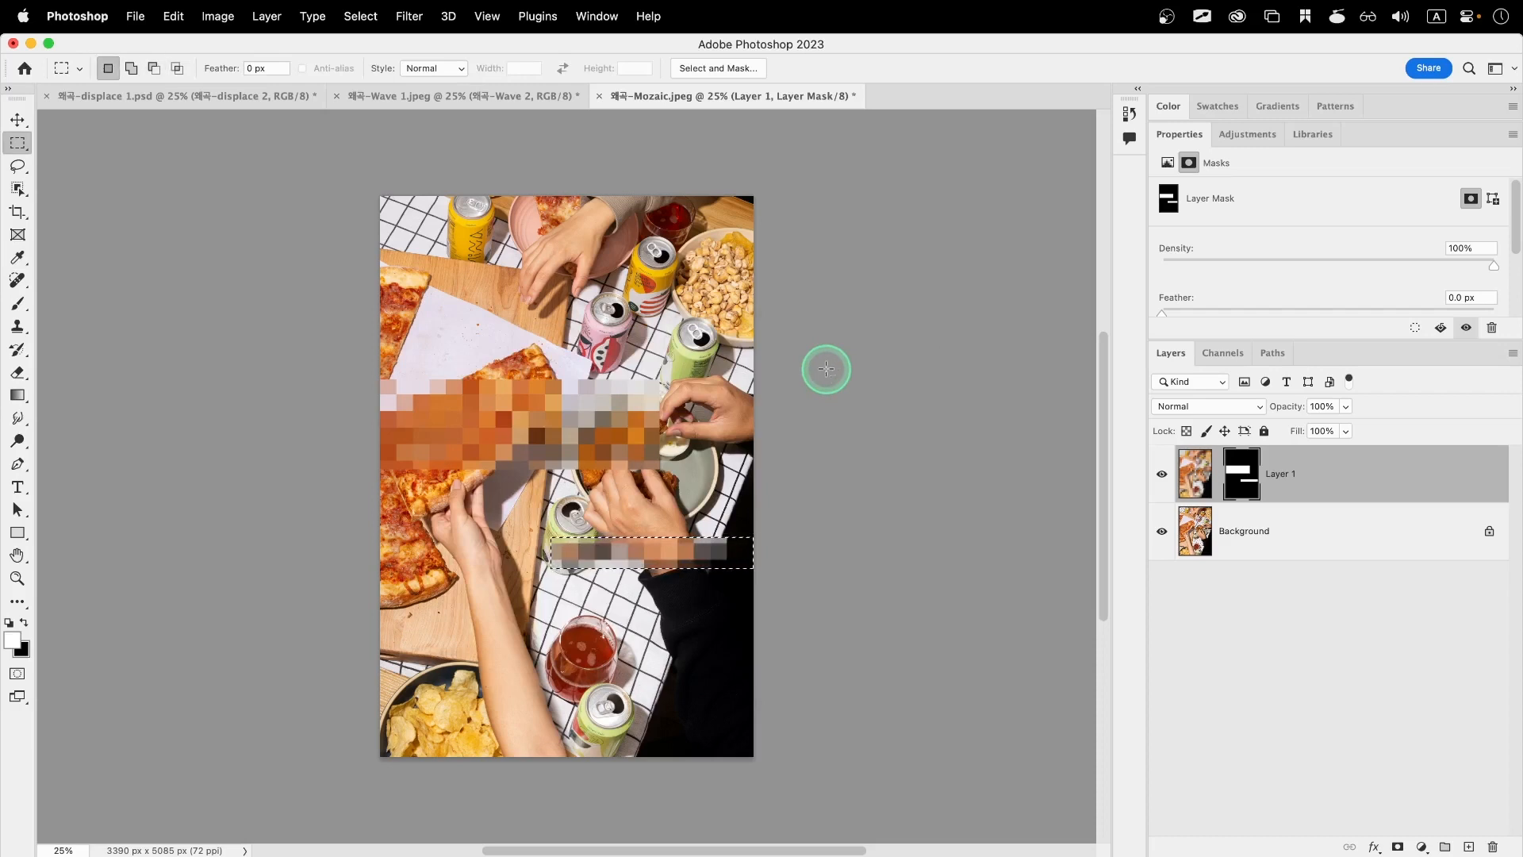